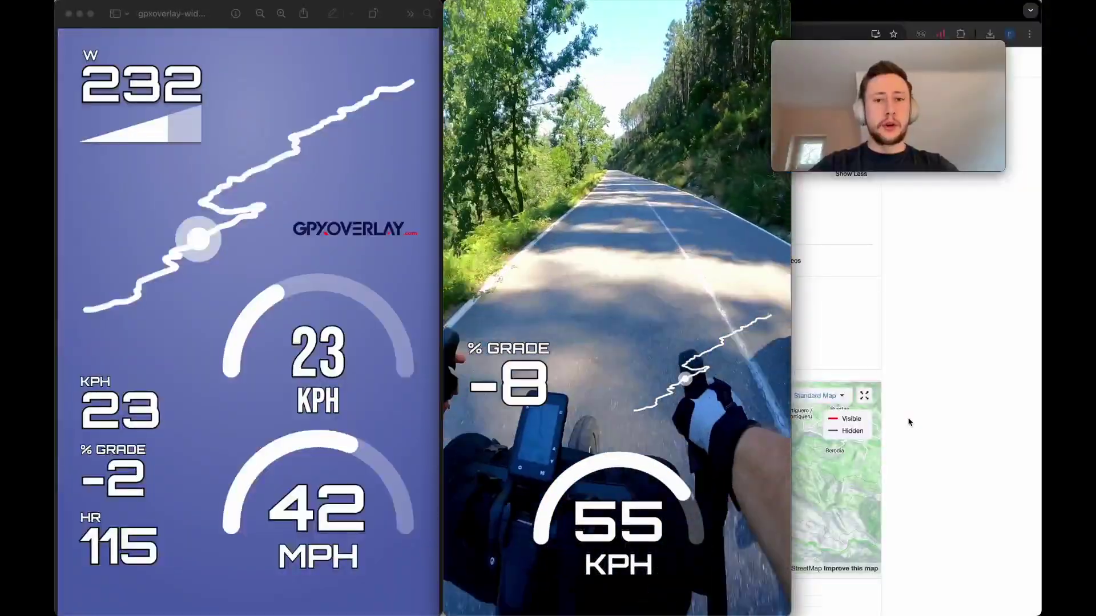
Bring the overlay preview forward, ending on the Strava Lunch Ride activity page.
mouse_move(769, 403)
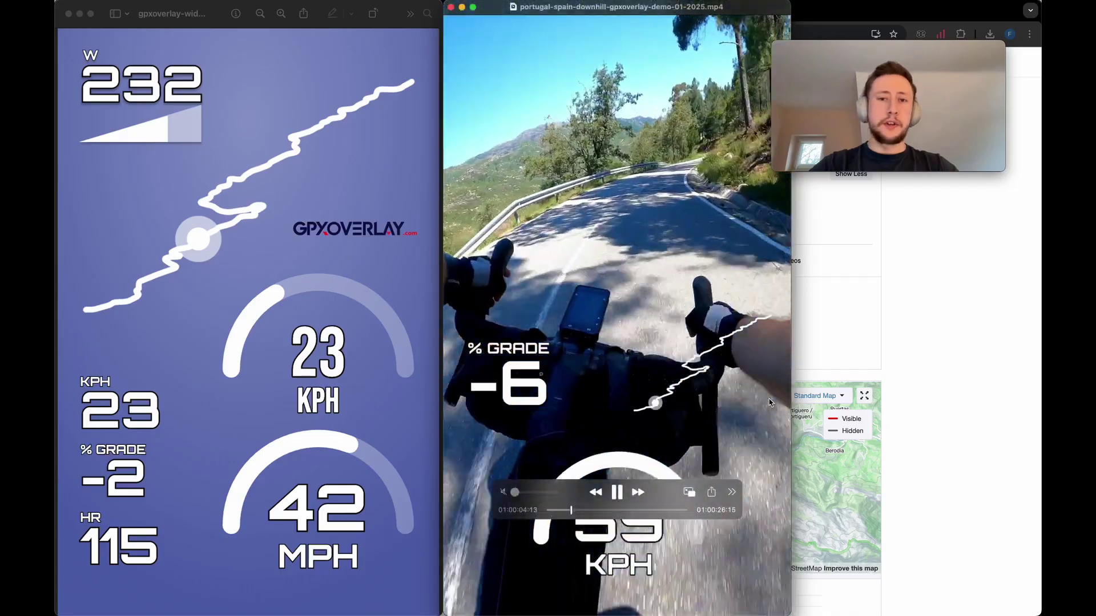
click(213, 141)
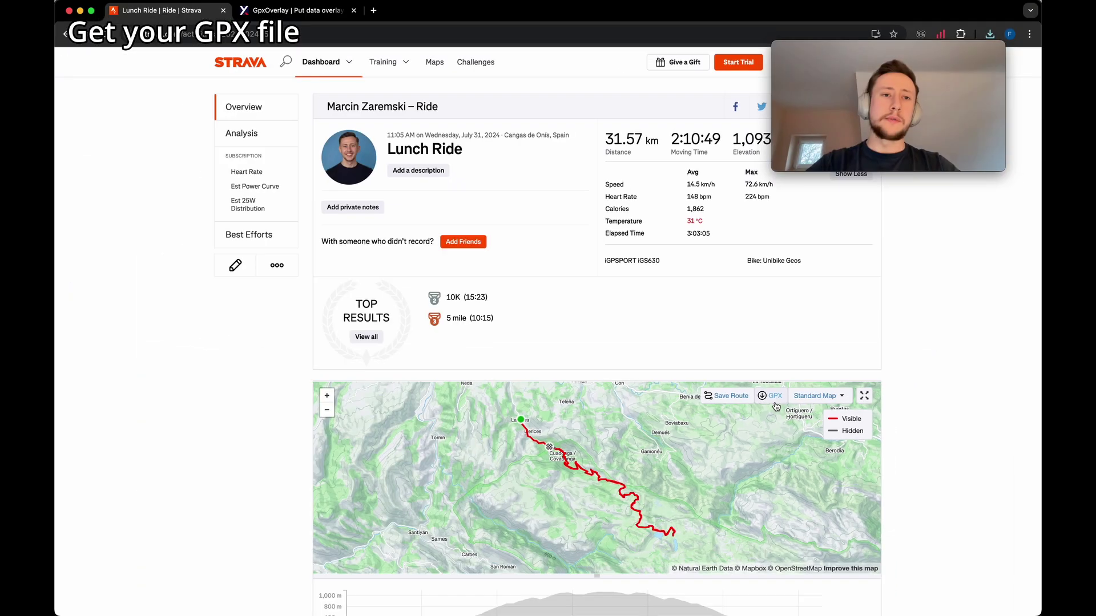
Switch to the GpxOverlay page with its empty GPX upload area.
click(320, 10)
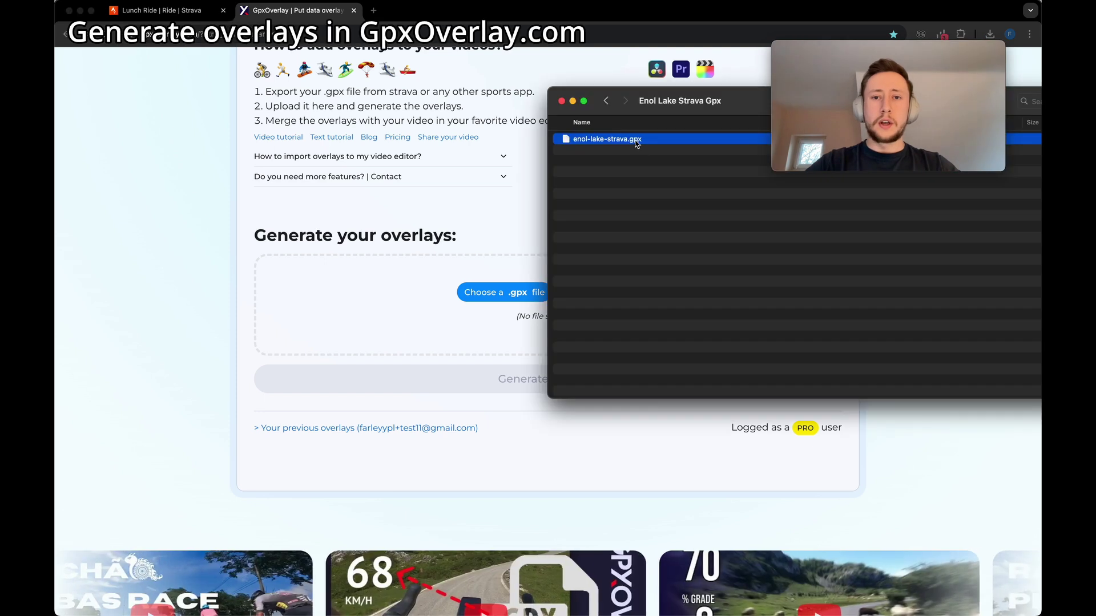
Drop enol-lake-strava.gpx into the upload area and generate its speed and elevation chart.
drag(636, 143, 365, 306)
click(558, 374)
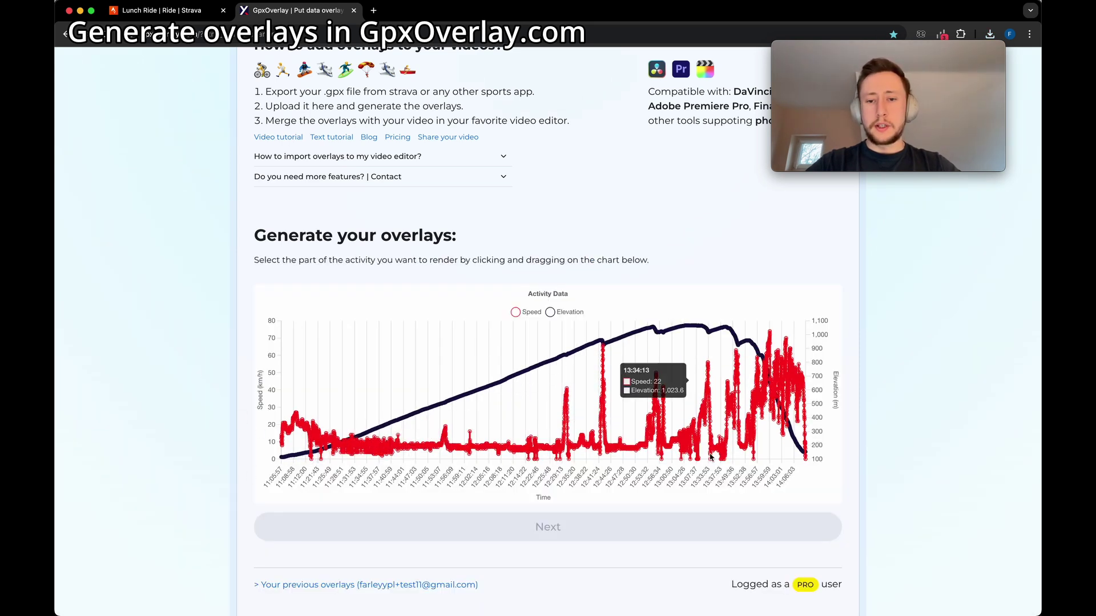
Select the 13:58:39–14:09:01 final descent (0h 10m 22s) on the Activity Data chart.
drag(420, 379, 574, 382)
drag(369, 381, 729, 389)
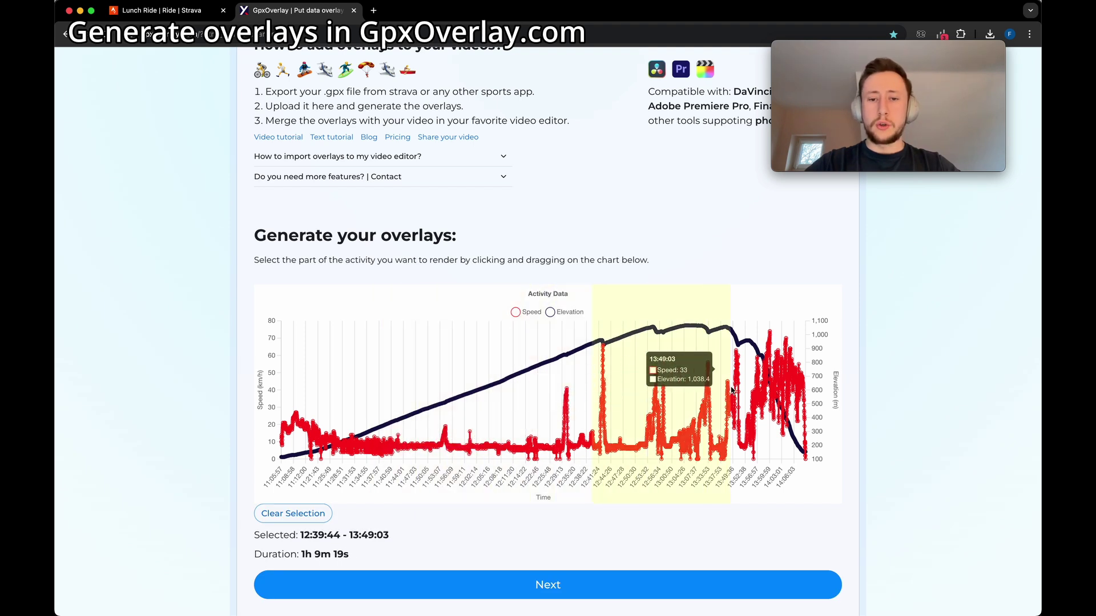
drag(387, 388, 506, 386)
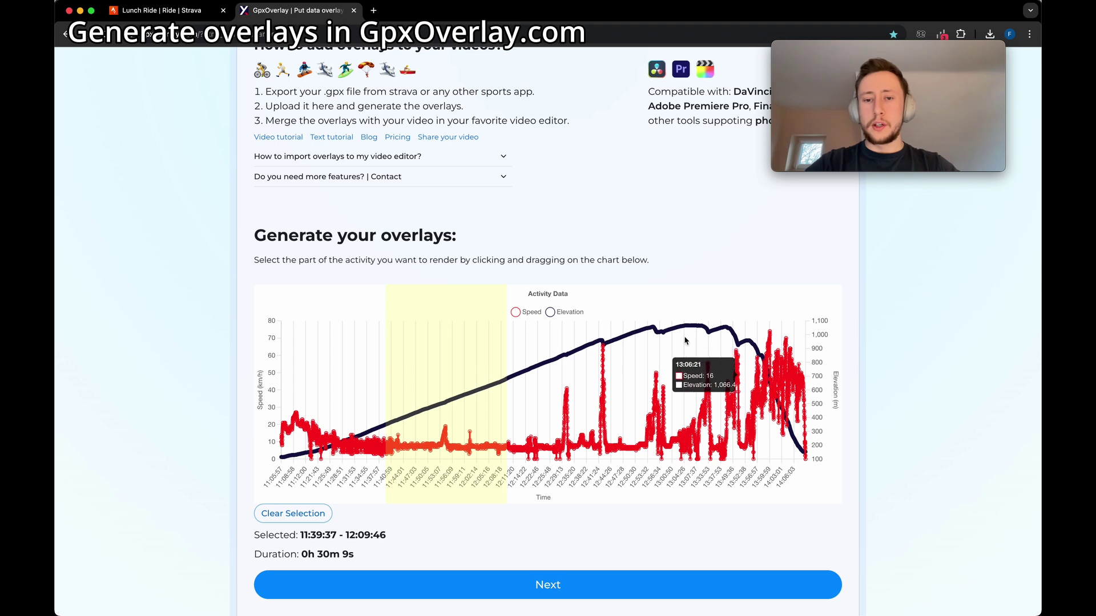
drag(765, 356, 852, 365)
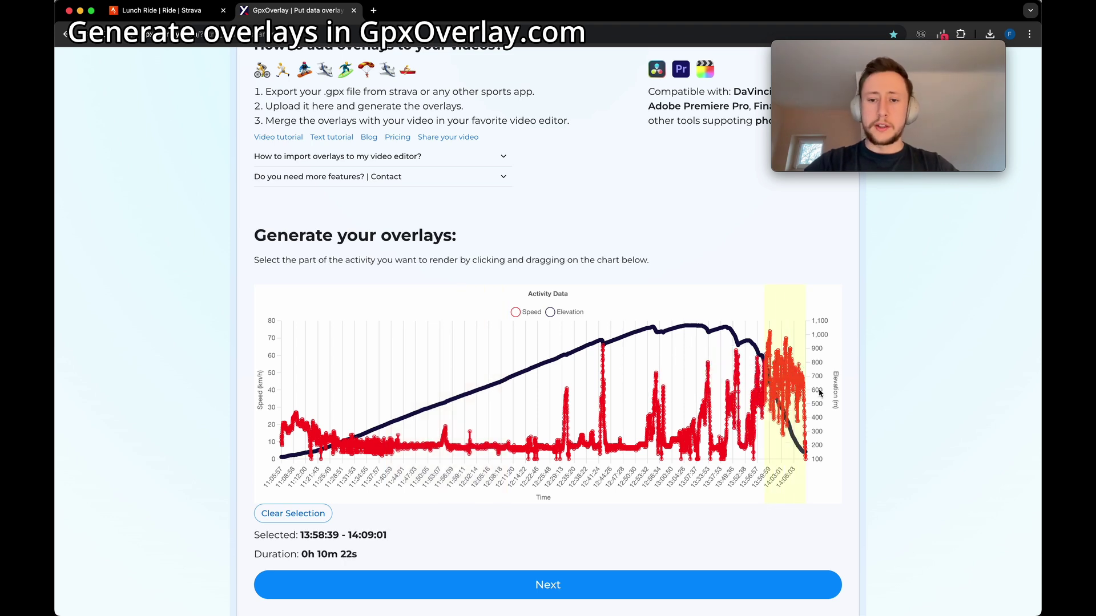
scroll(714, 399, down, 1)
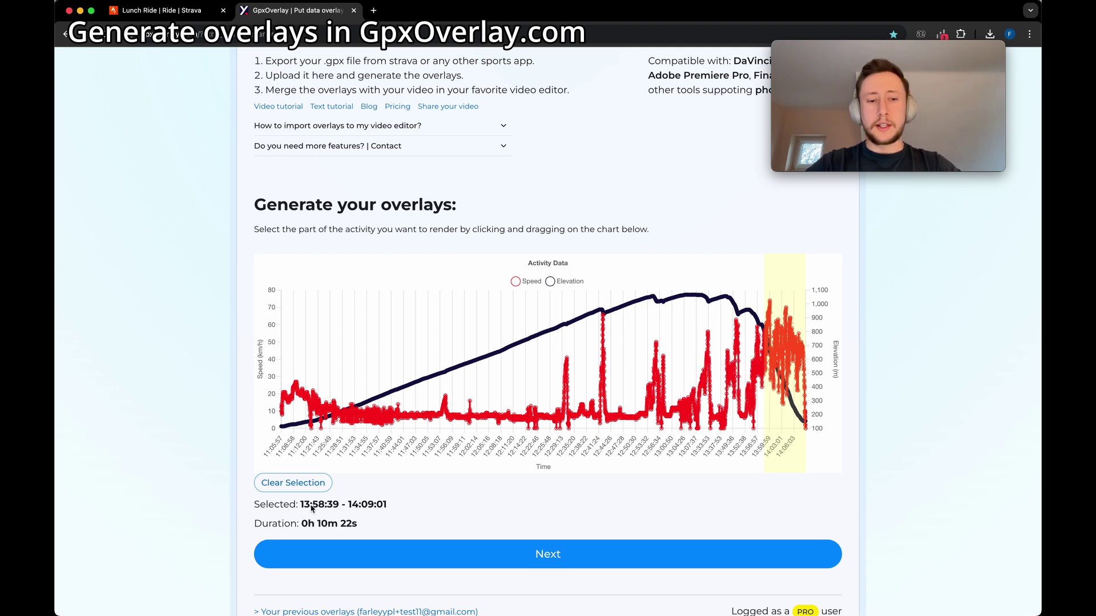
Choose 2160p (4k) output and try out font styles and various metric options.
click(484, 554)
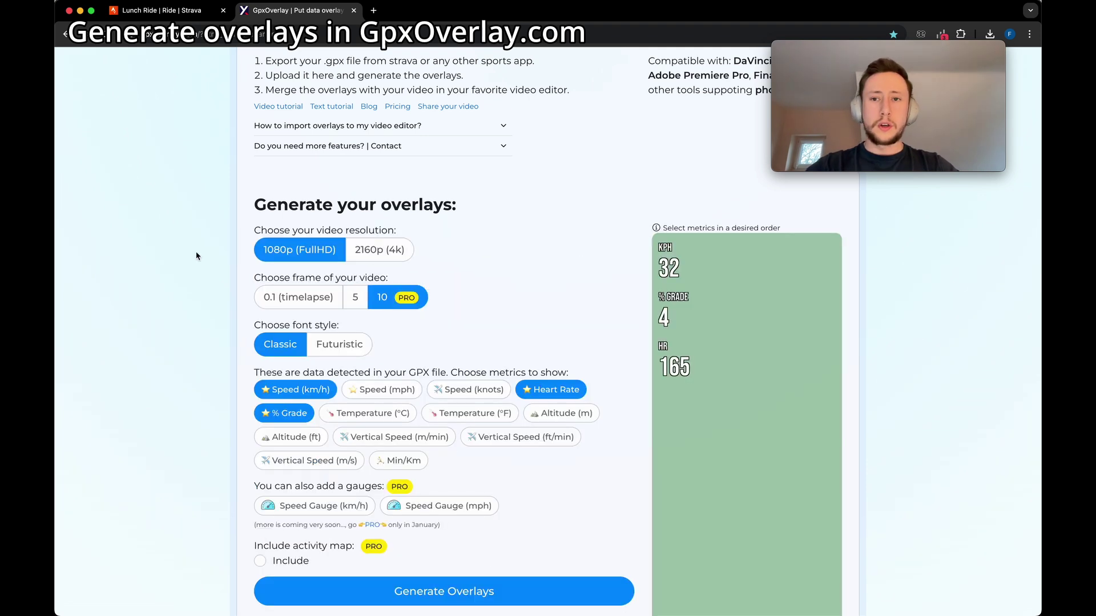
click(376, 251)
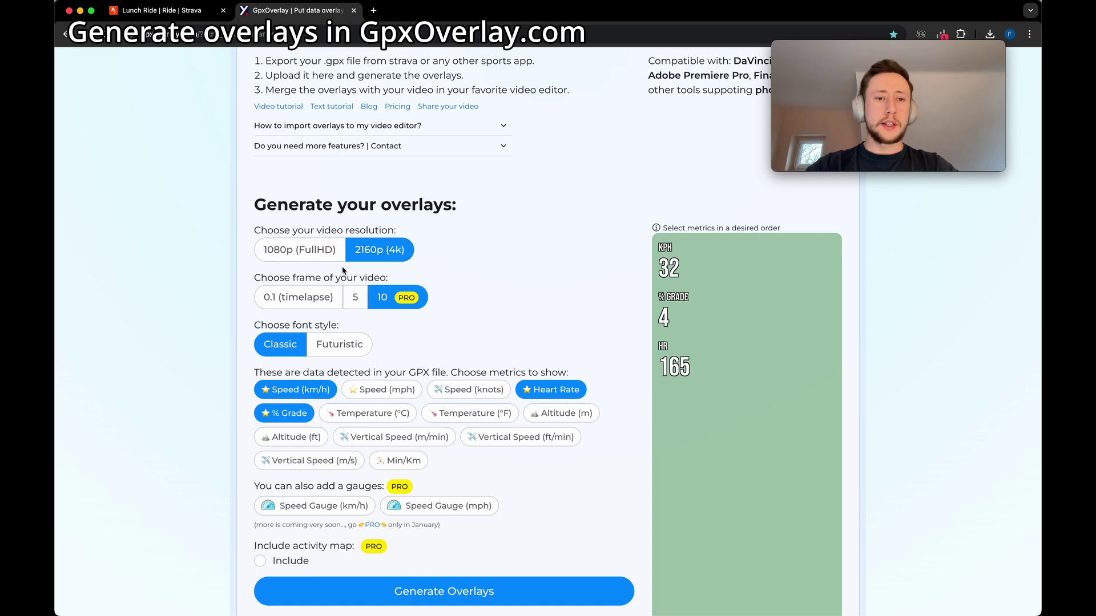
click(339, 344)
click(288, 347)
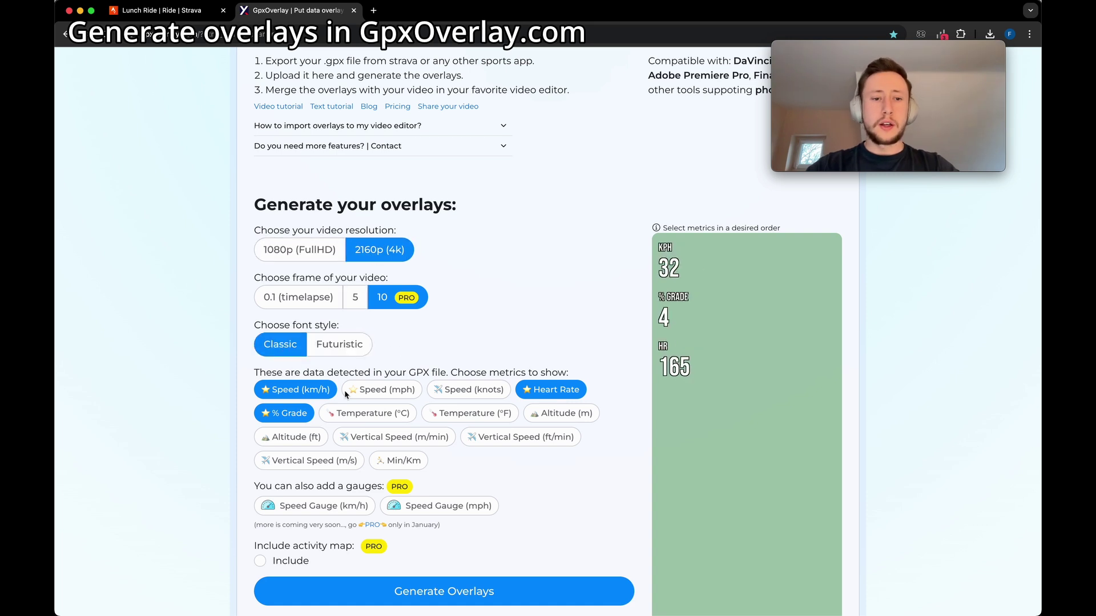
click(381, 390)
click(368, 413)
click(394, 437)
click(399, 461)
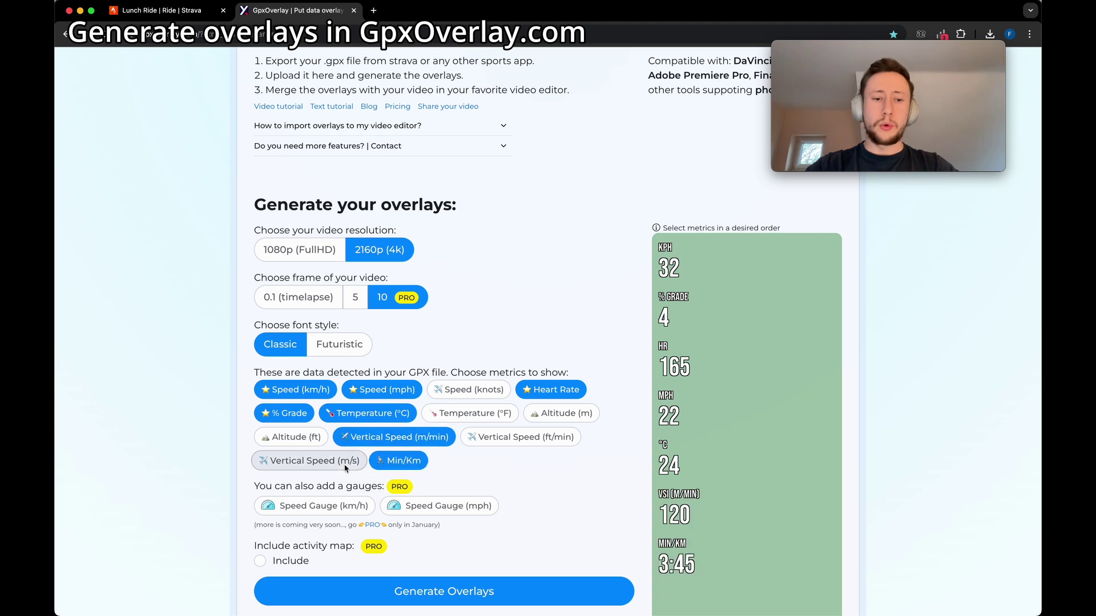
click(308, 461)
click(291, 437)
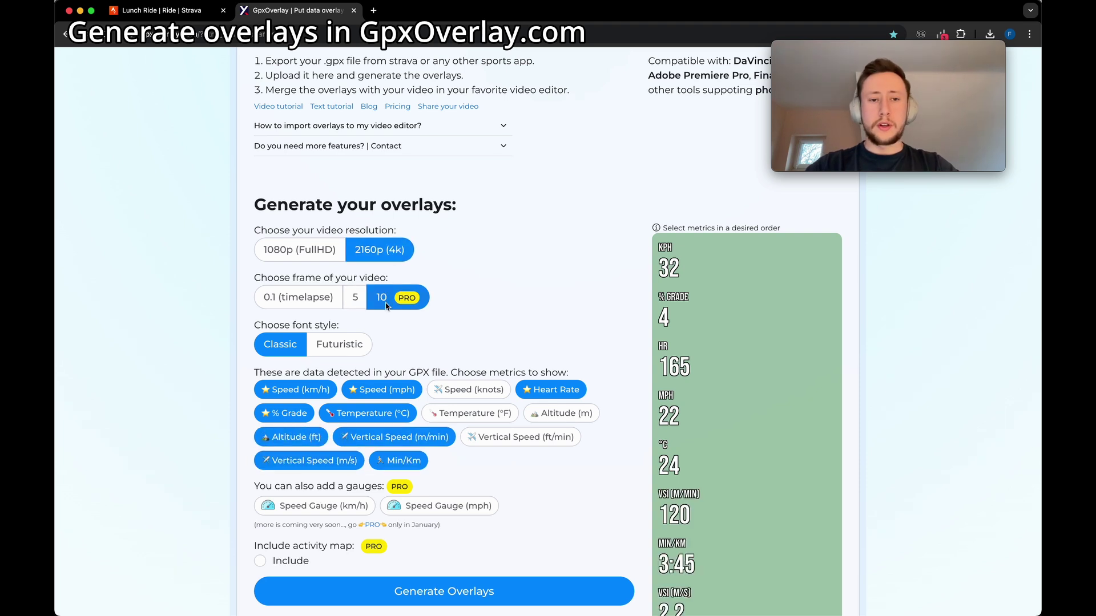
Use the Futuristic font with a km/h speed gauge, % Grade, Altitude (m) and activity map.
click(341, 345)
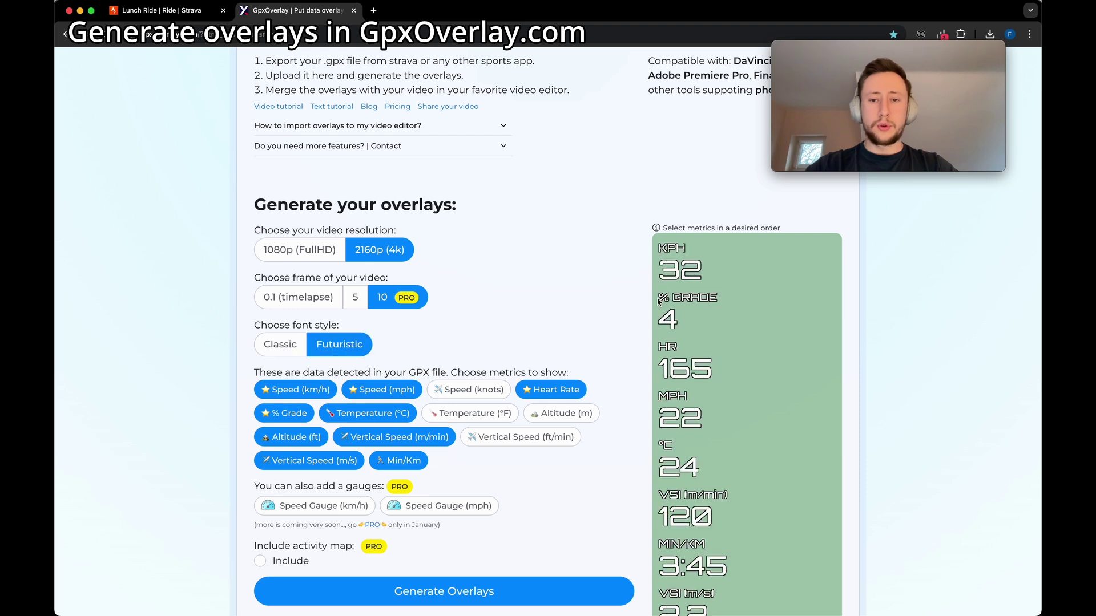
scroll(378, 330, down, 2)
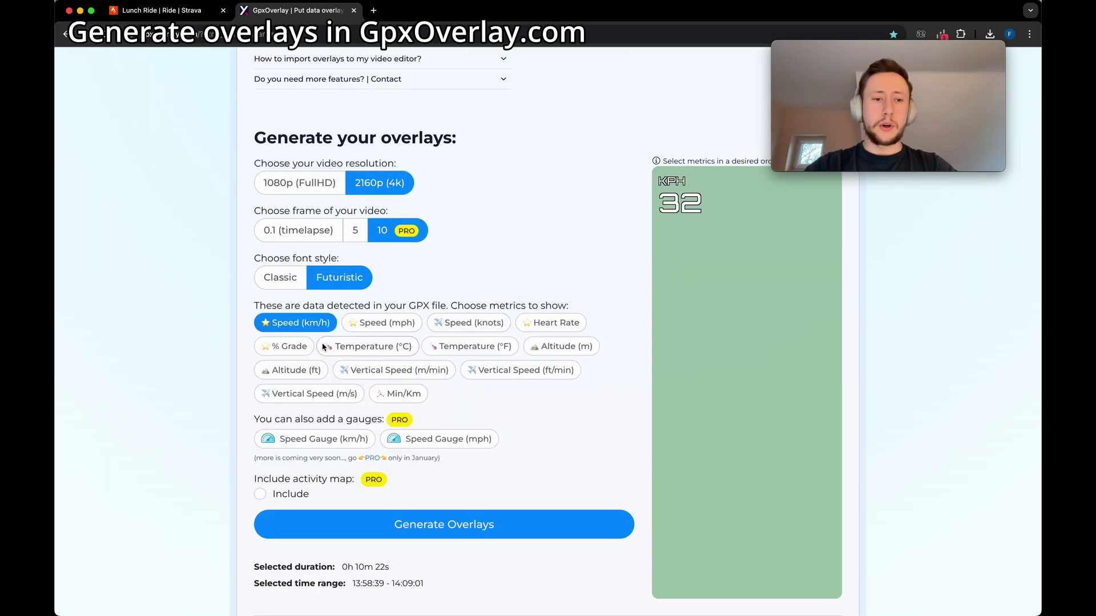
click(297, 442)
click(295, 322)
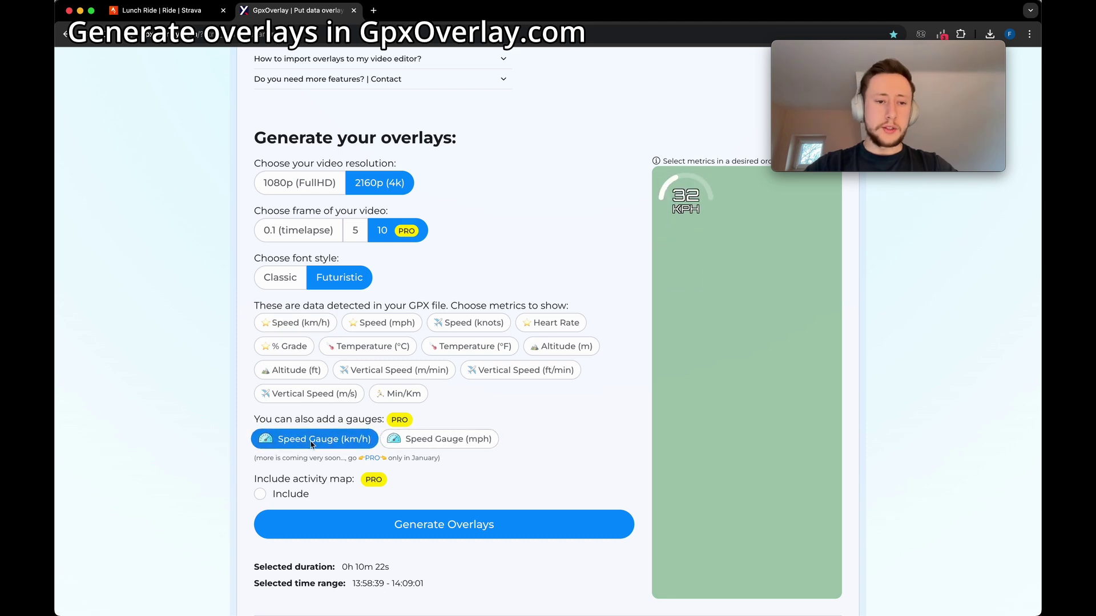
click(284, 346)
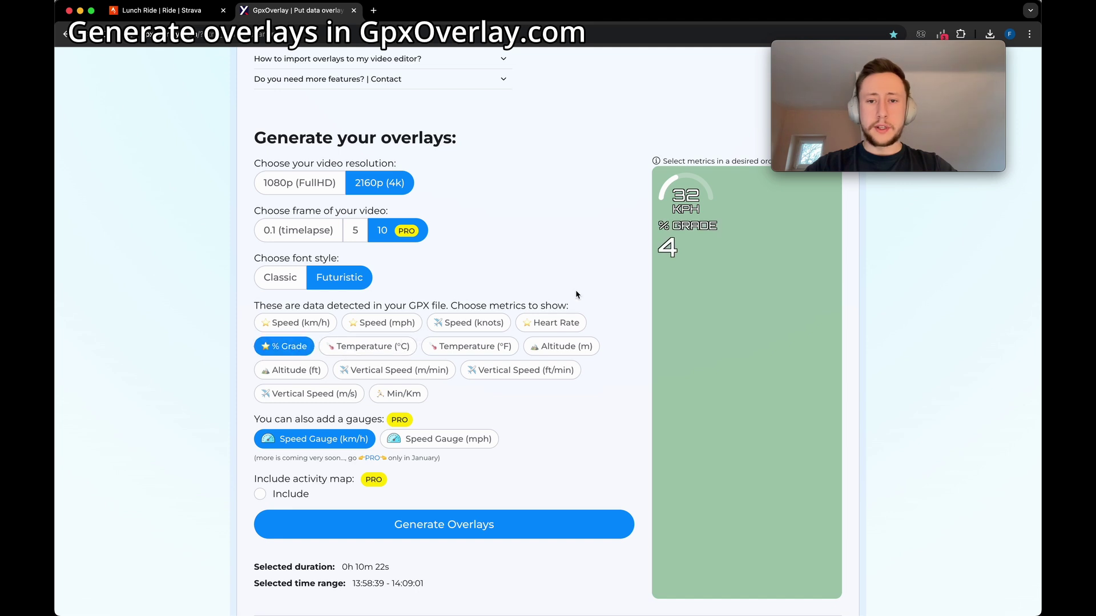
click(559, 346)
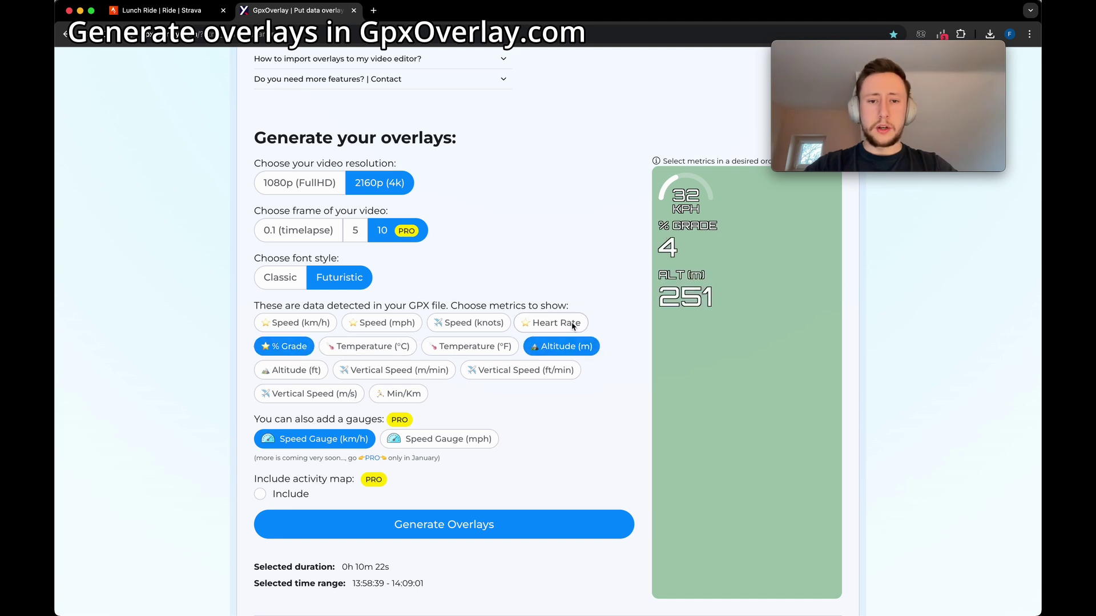
click(292, 494)
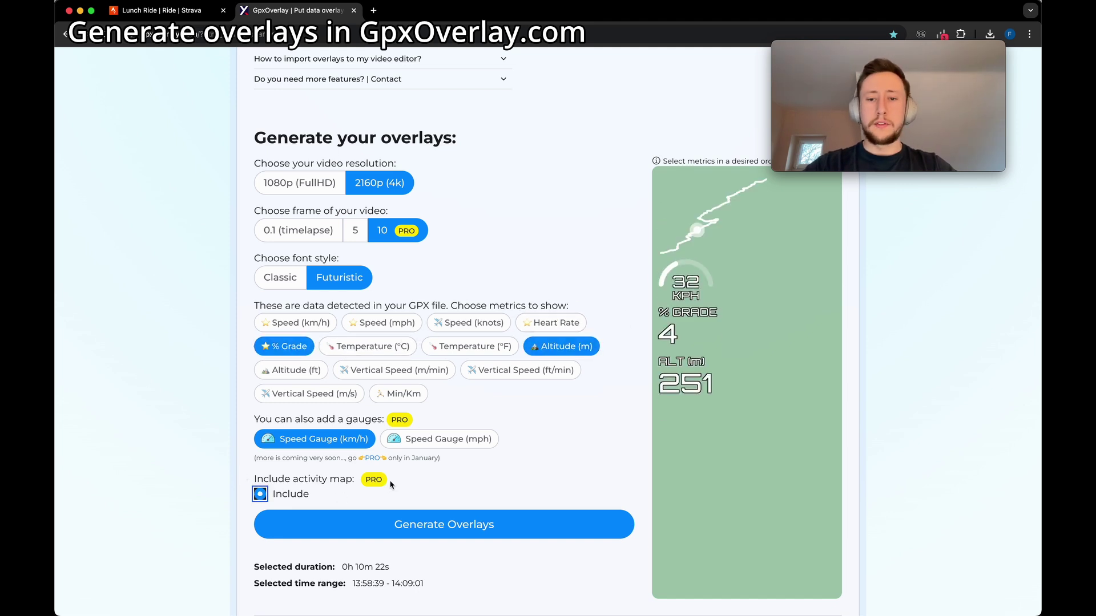
scroll(160, 391, down, 1)
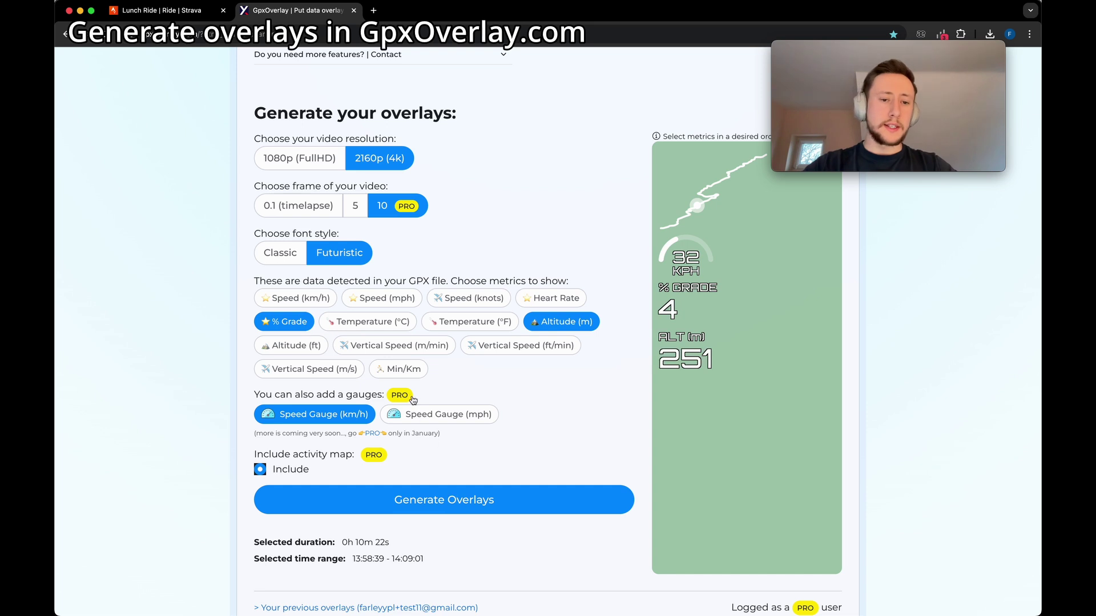
Review the pricing details for the PRO features.
click(372, 456)
scroll(395, 228, down, 7)
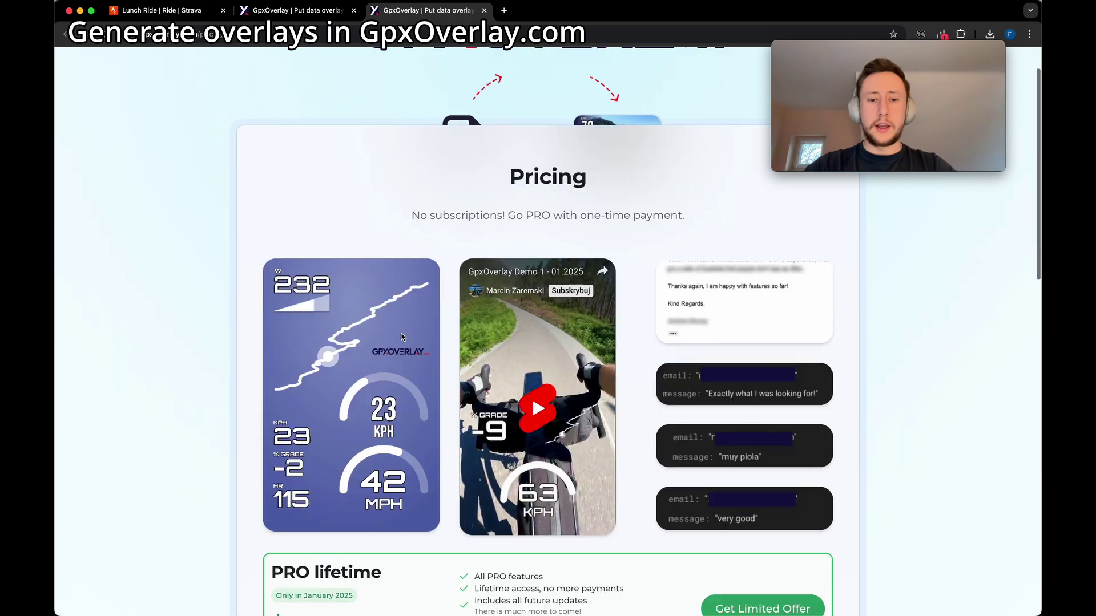
key(ctrl+shift+Tab)
scroll(424, 234, up, 8)
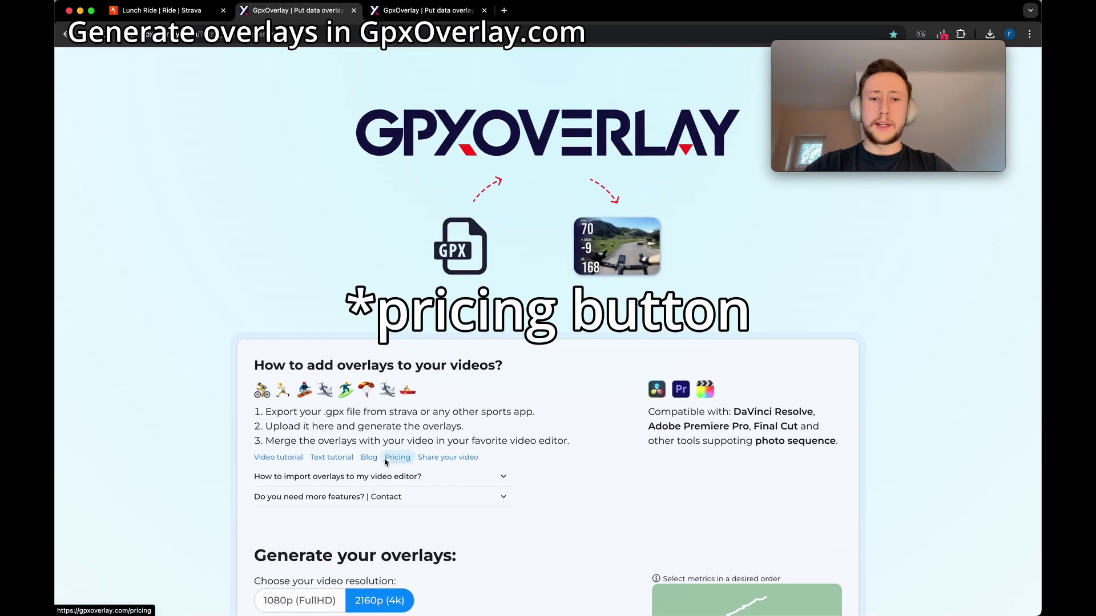
click(386, 460)
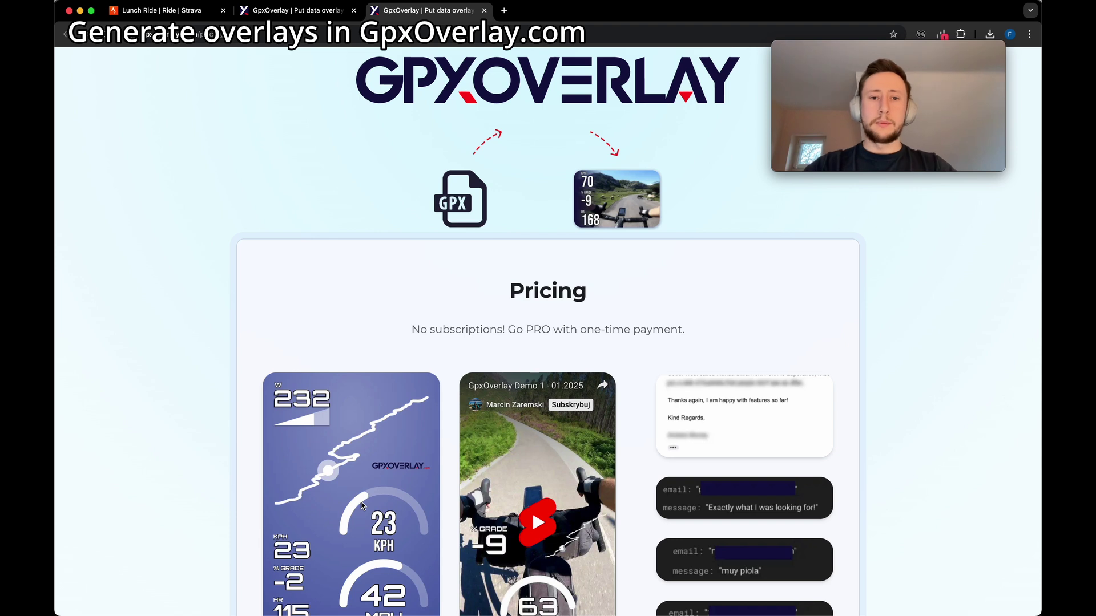
scroll(361, 505, down, 10)
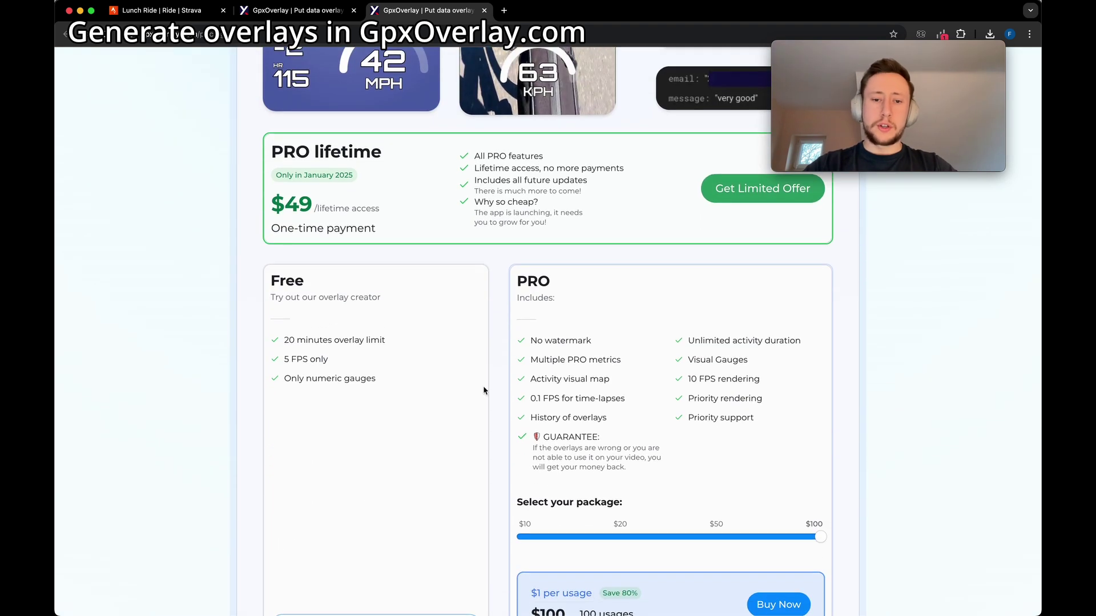
Generate the overlays and download the 446.5 MB overlays_enol-lake-strava ZIP.
key(ctrl+shift+Tab)
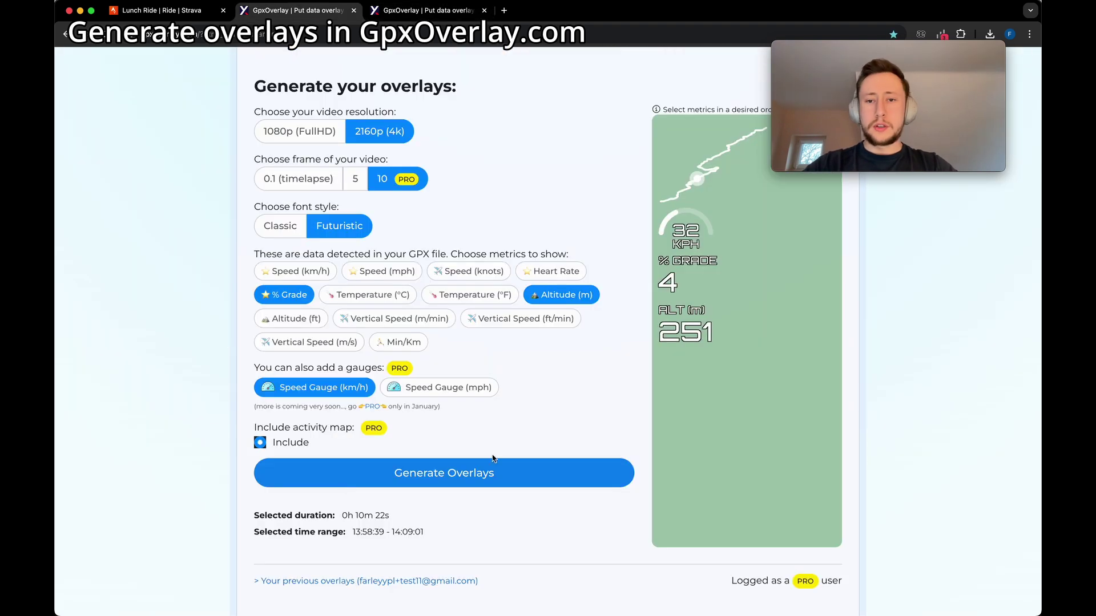
click(439, 482)
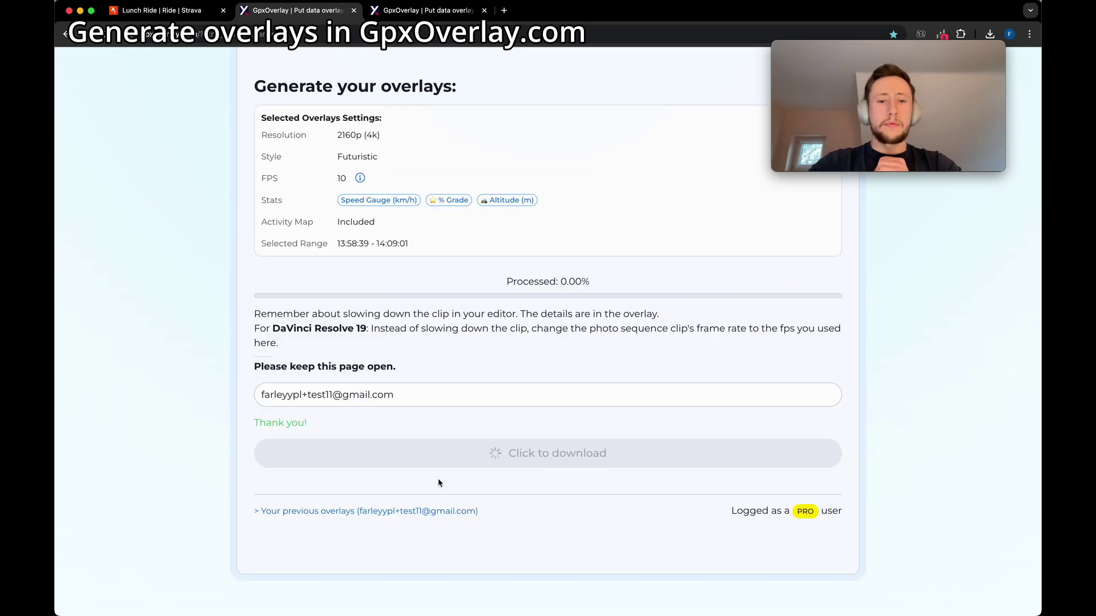
click(501, 464)
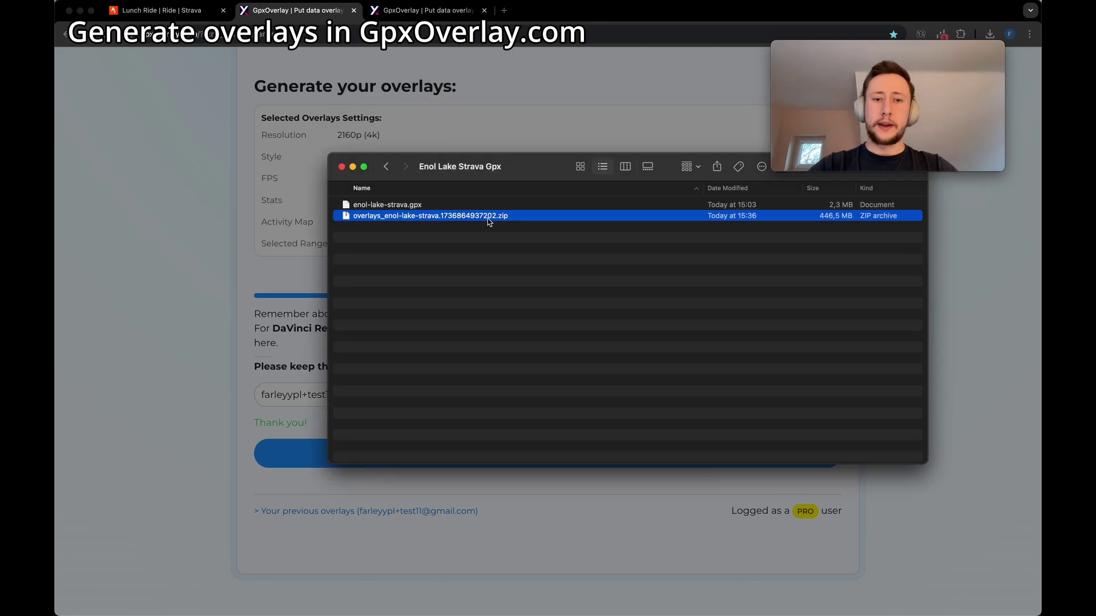
Unzip the overlays and preview frame-0, frame-102 and frame-164 in start-time-13h-58m-39s.
double_click(484, 217)
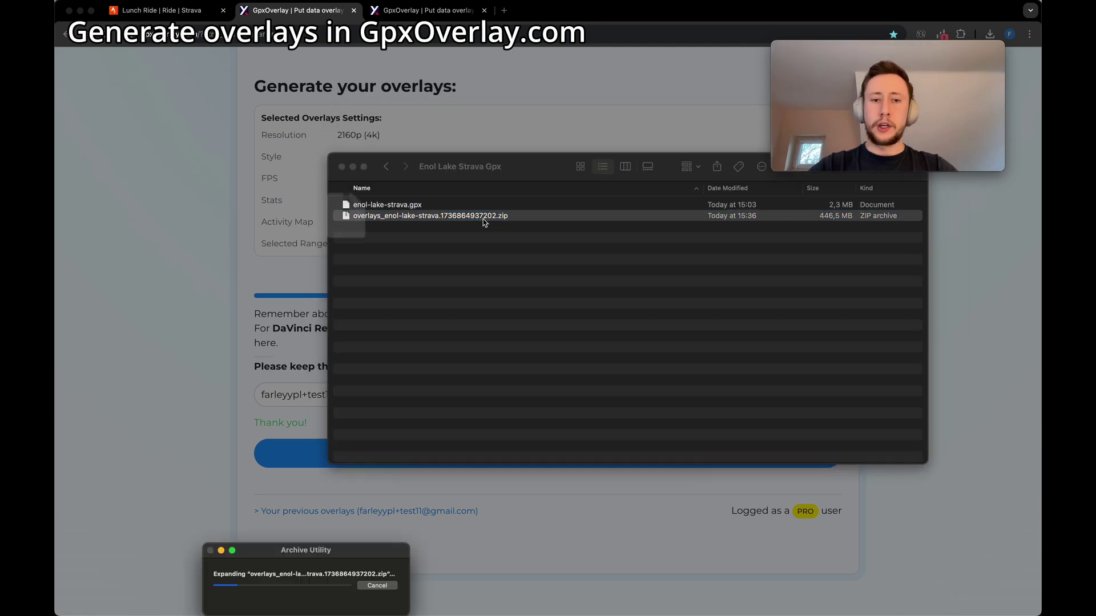
double_click(460, 228)
key(Down)
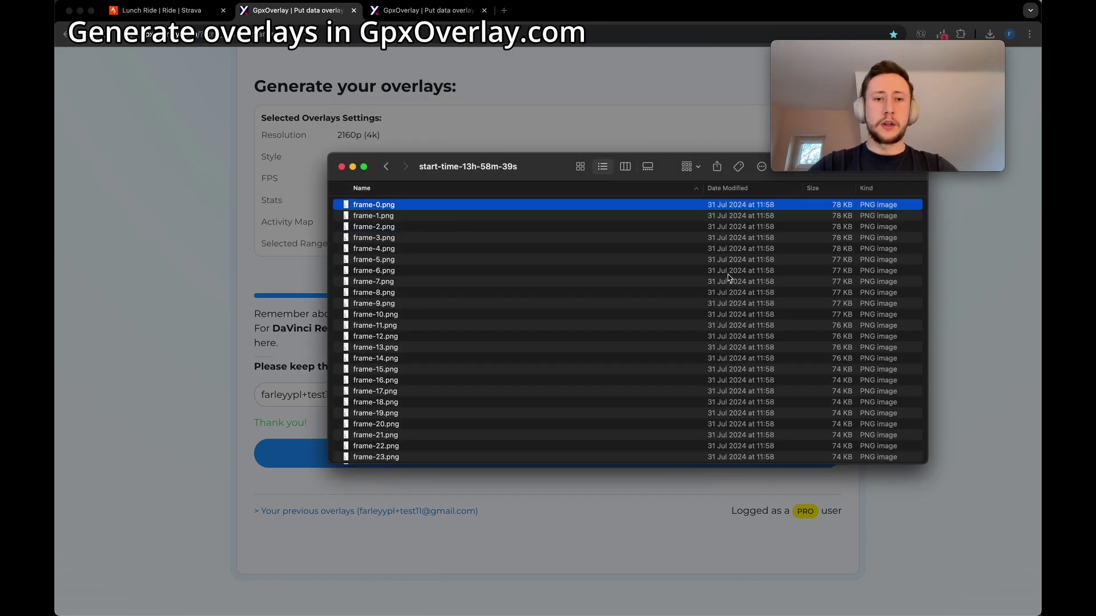
key(space)
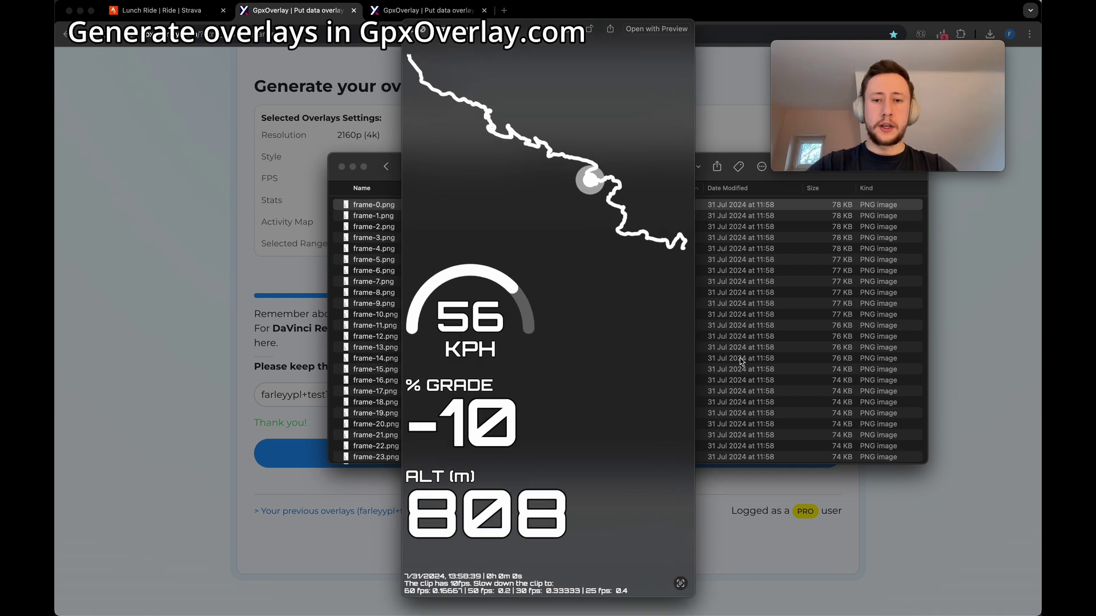
scroll(740, 360, down, 10)
scroll(741, 360, down, 8)
click(741, 359)
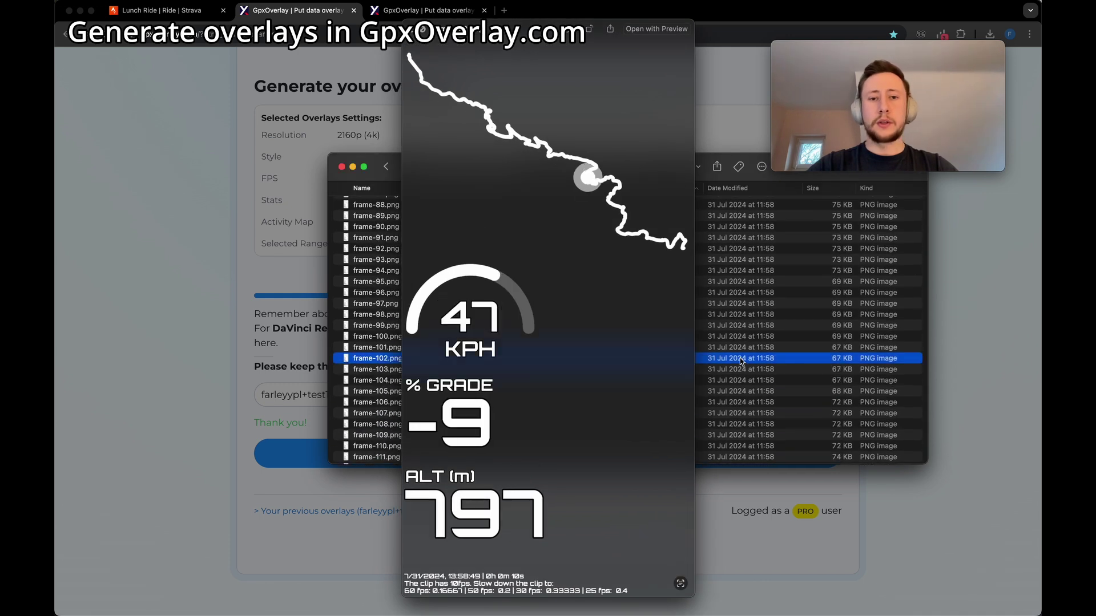
scroll(741, 360, down, 12)
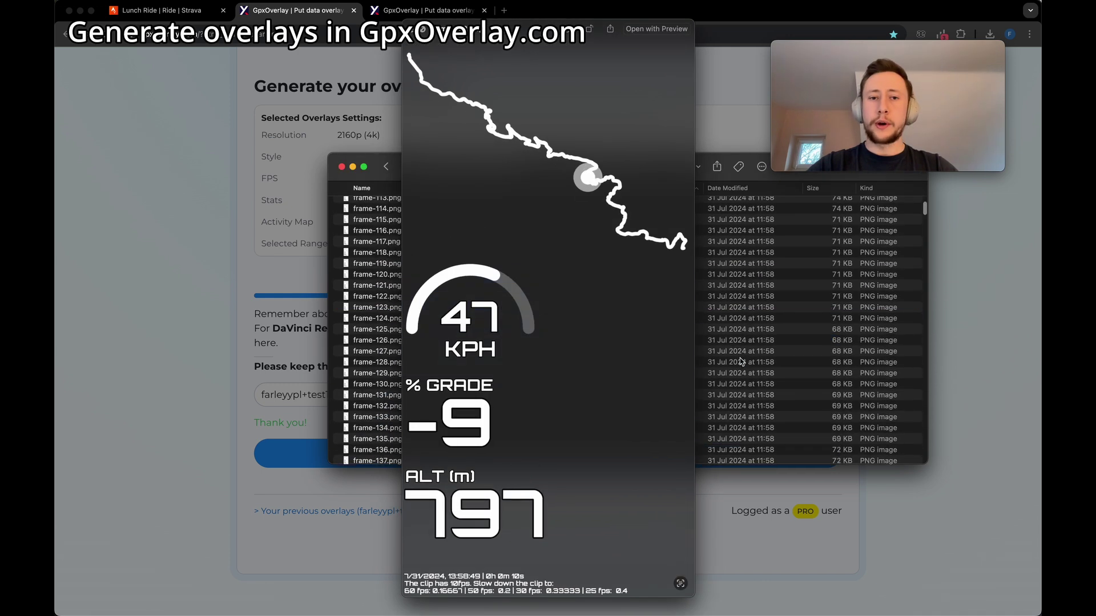
click(740, 360)
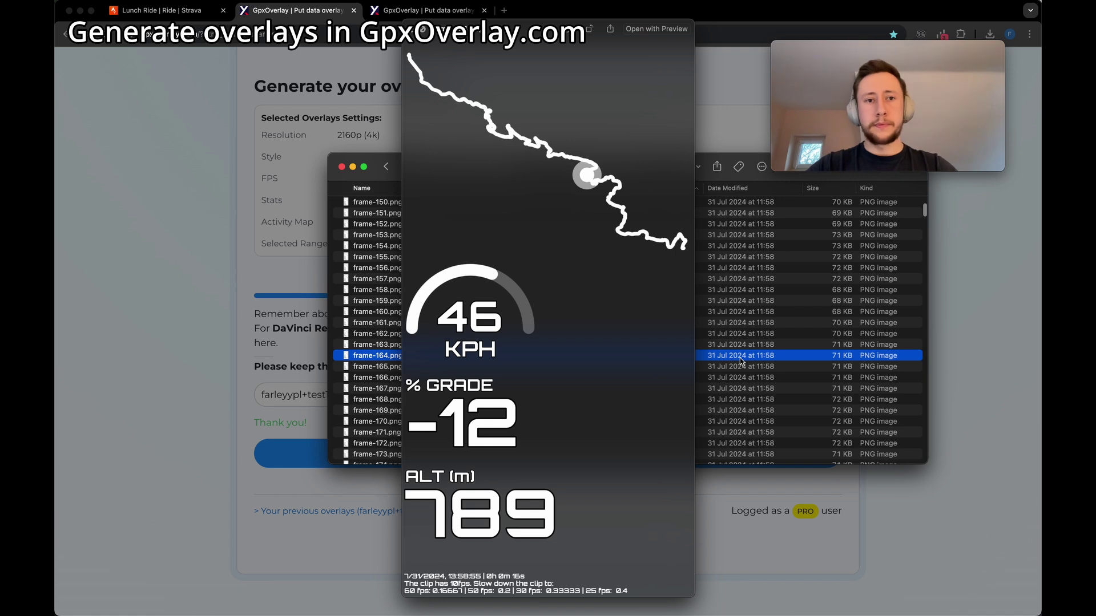
key(space)
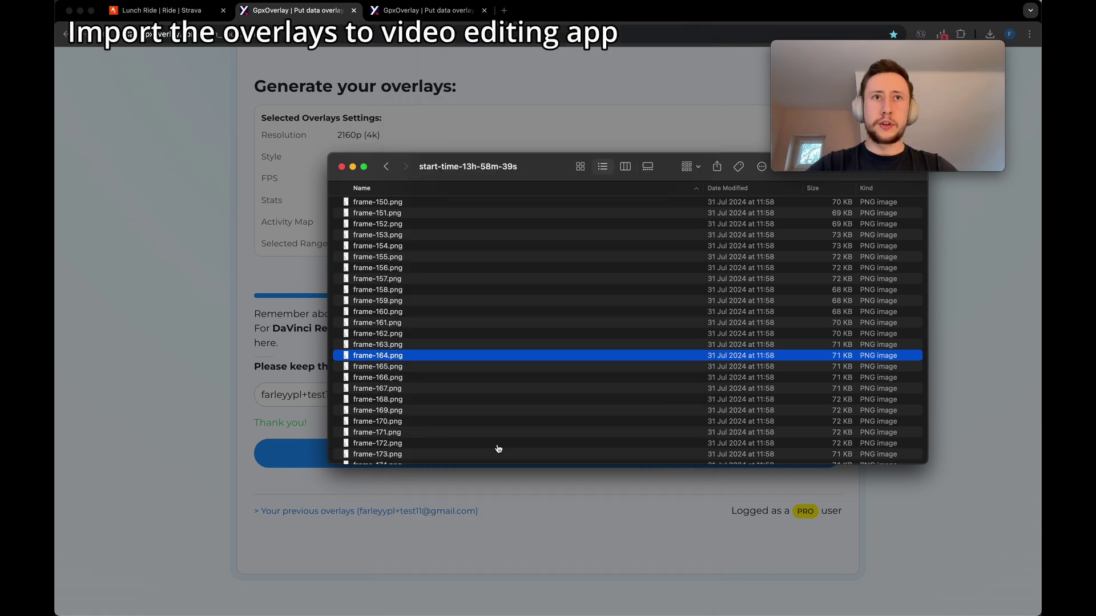
On the Media page, import the start-time-13h-58m-39s folder as the frame-[0-6220].png sequence.
key(super+Tab)
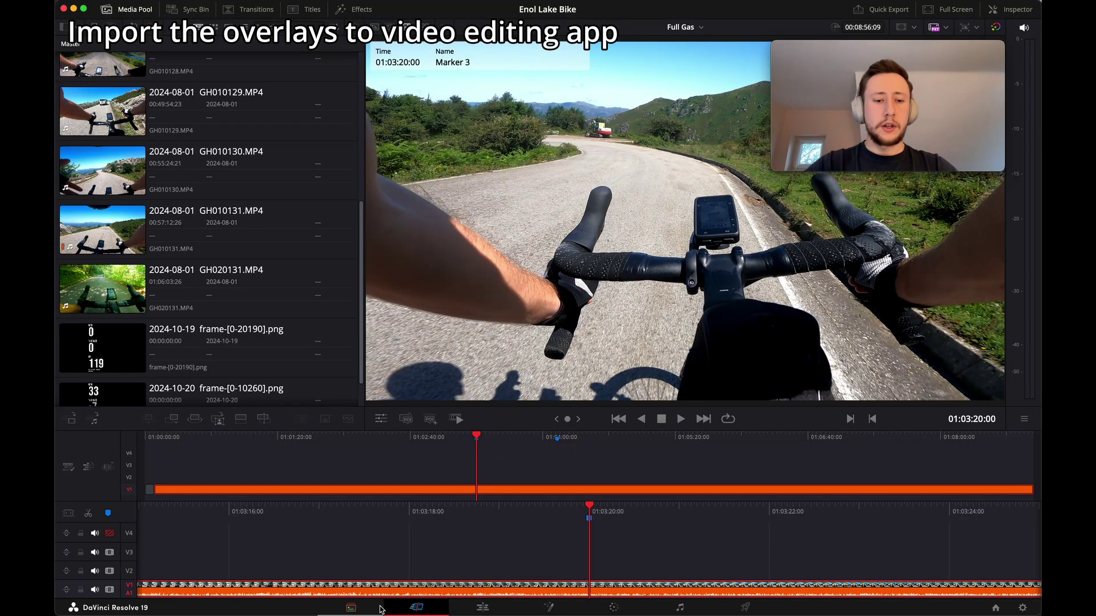
click(360, 613)
key(ctrl+Up)
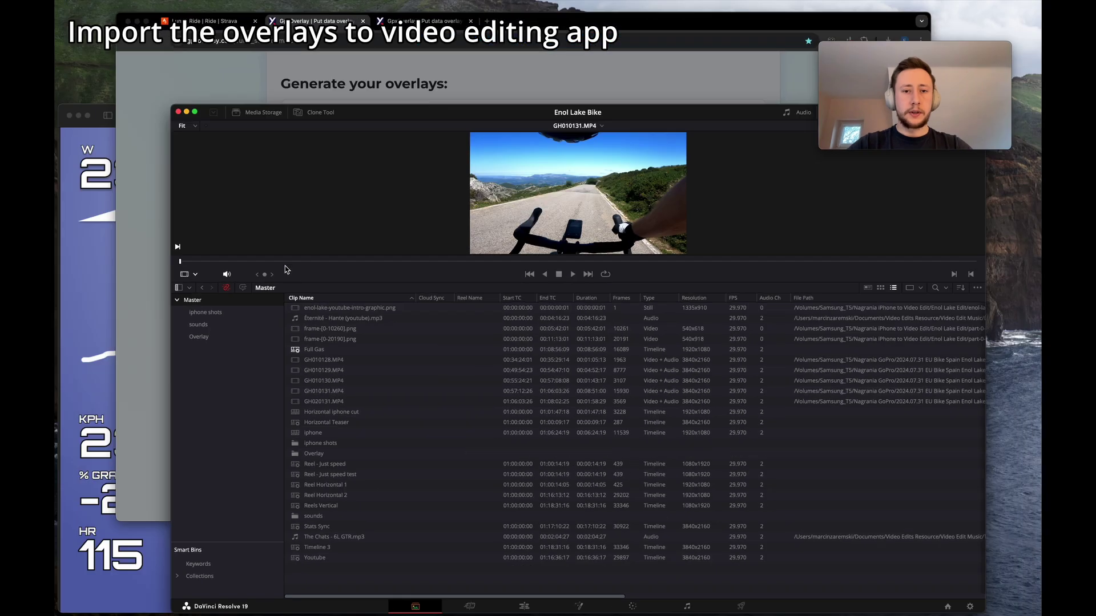
click(753, 207)
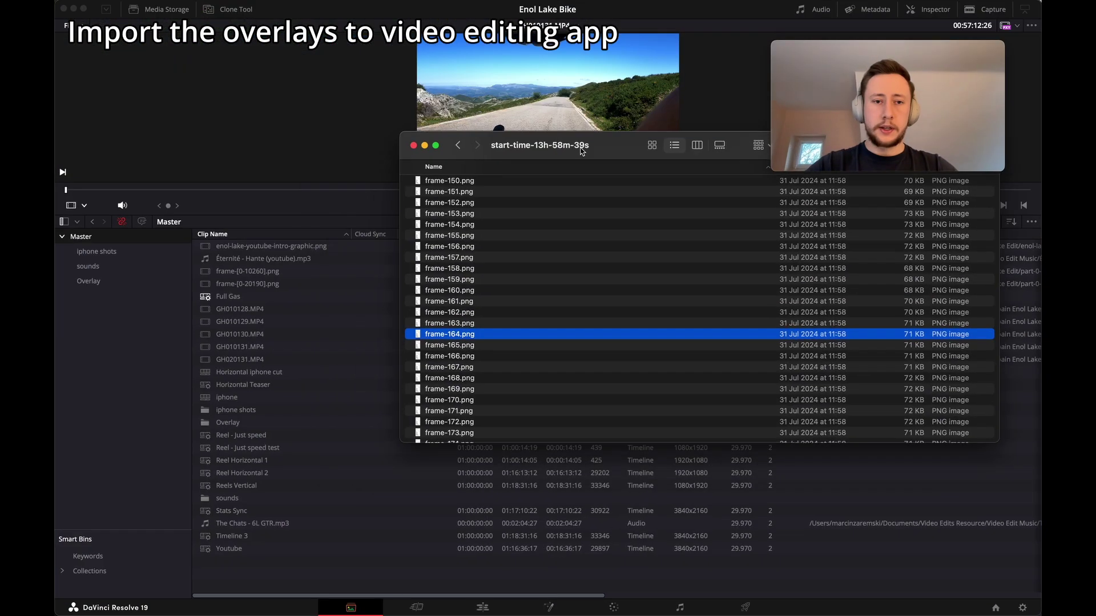
click(458, 146)
click(490, 209)
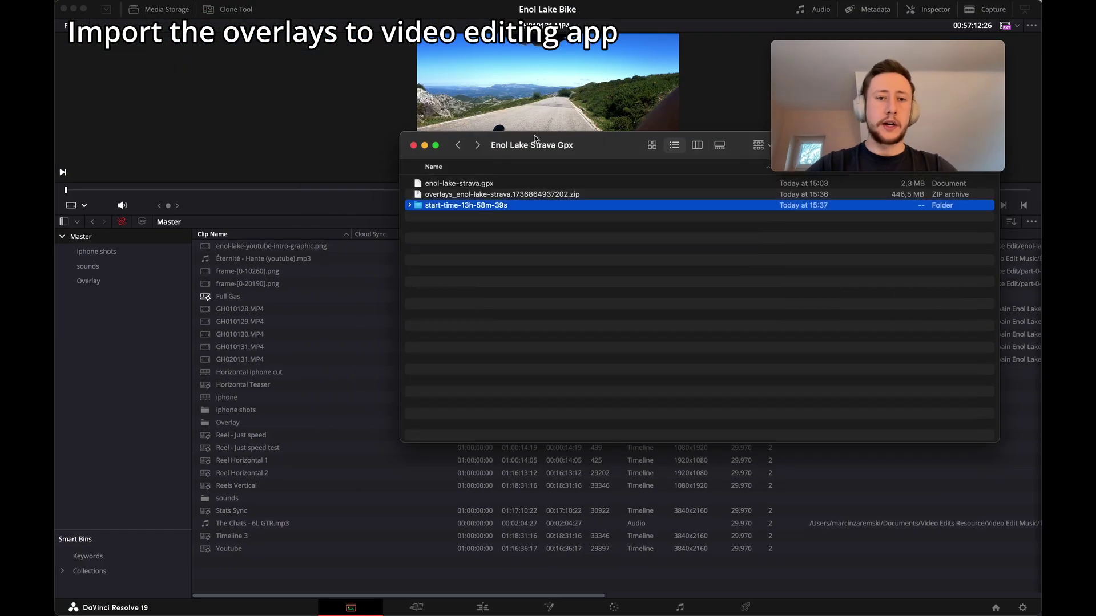
drag(534, 138, 604, 139)
drag(553, 211, 288, 278)
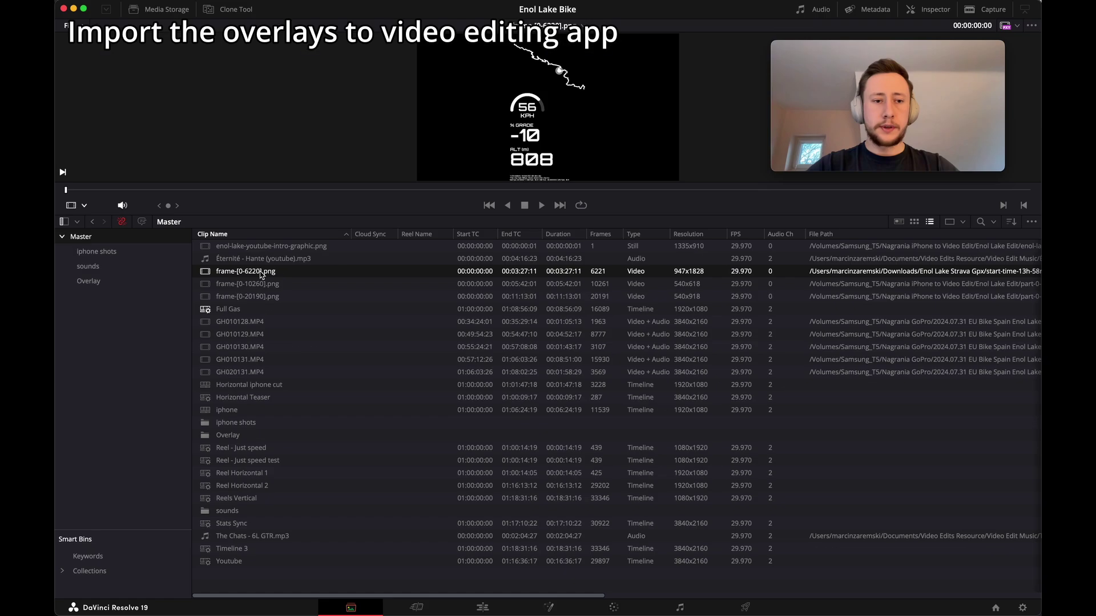
On the Cut page, move frame-[0-6220].png into the Overlay bin, place it on V2, and play it back.
click(416, 607)
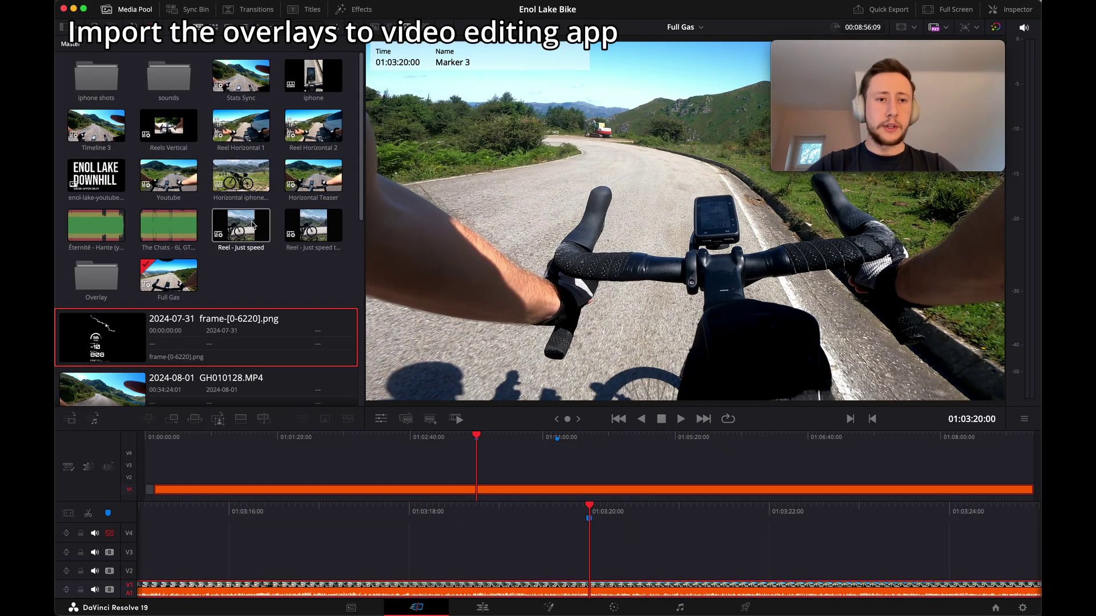
scroll(253, 225, down, 3)
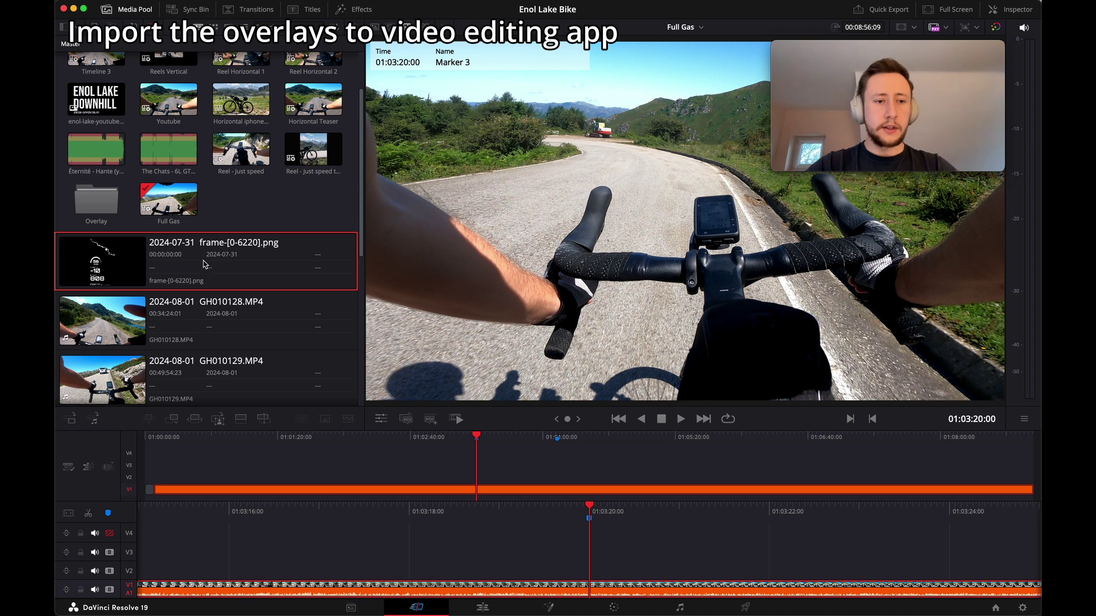
drag(210, 265, 97, 203)
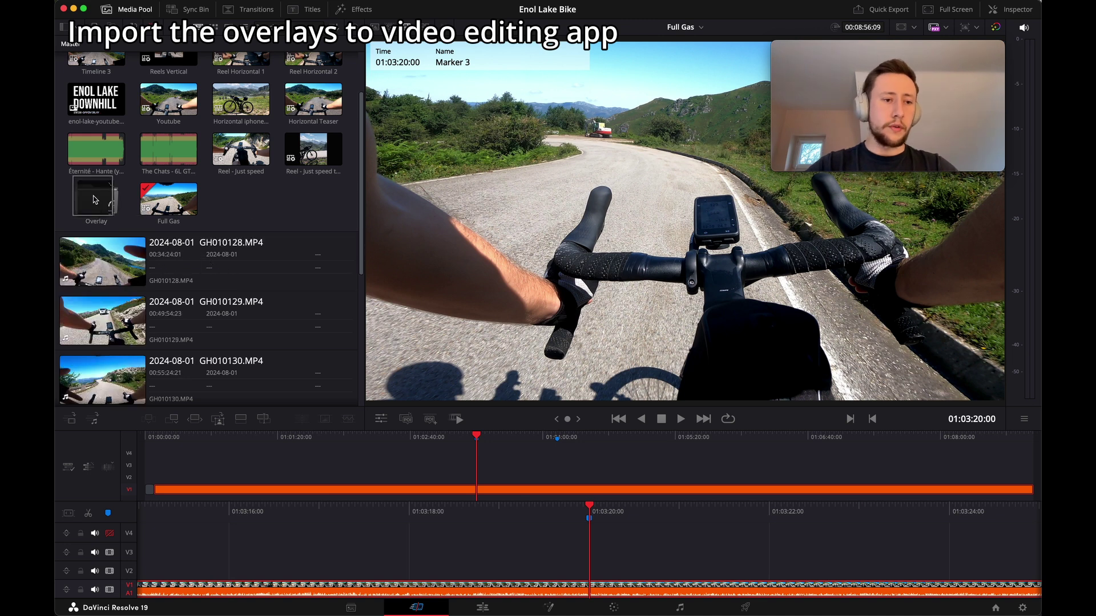
double_click(105, 204)
drag(164, 101, 353, 569)
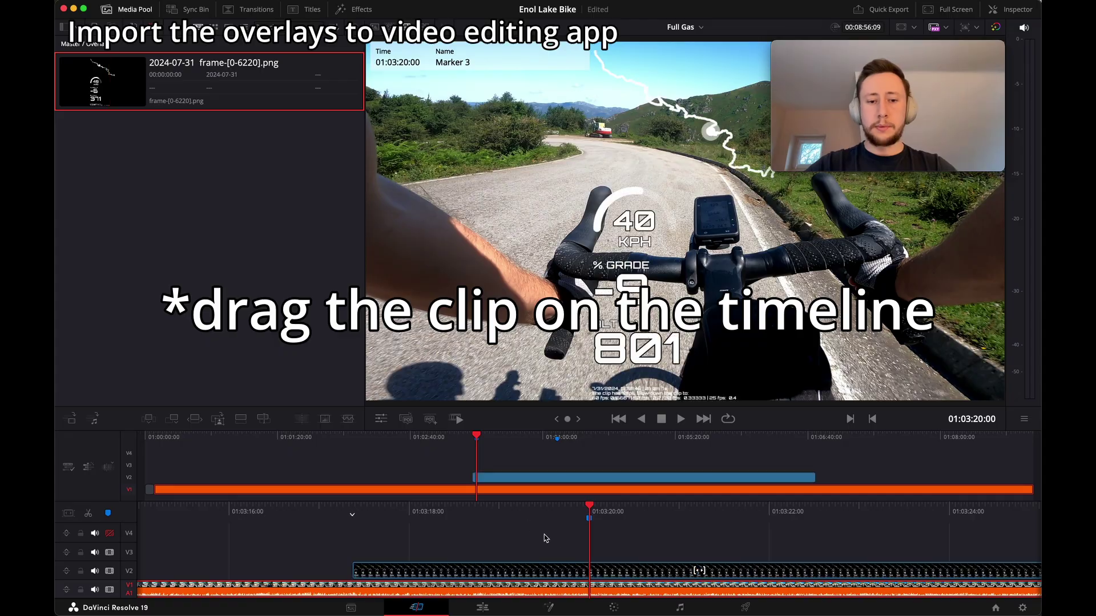
key(space)
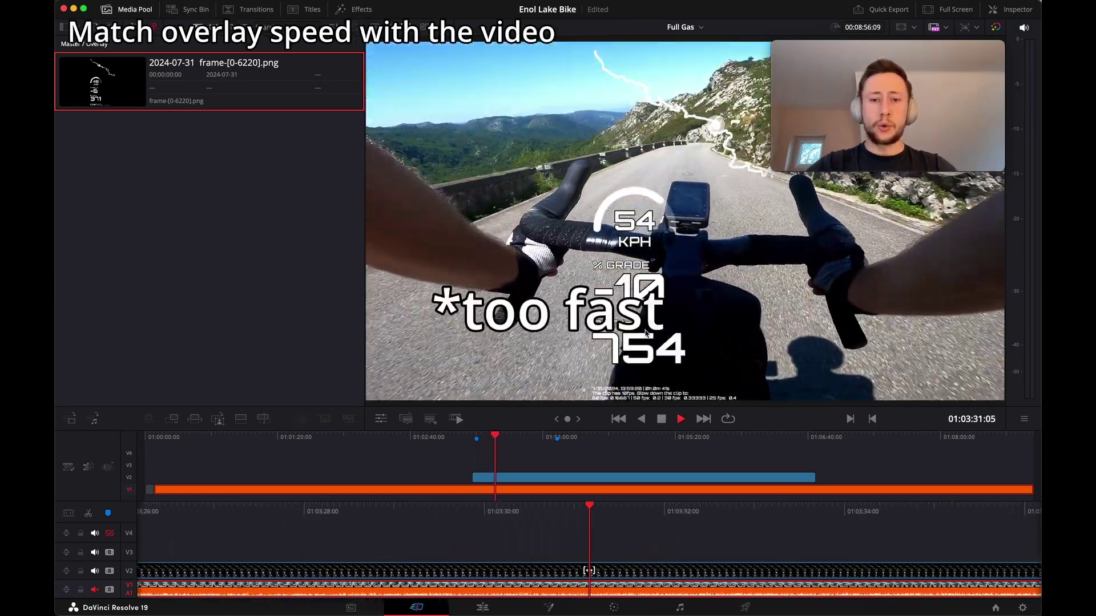
key(space)
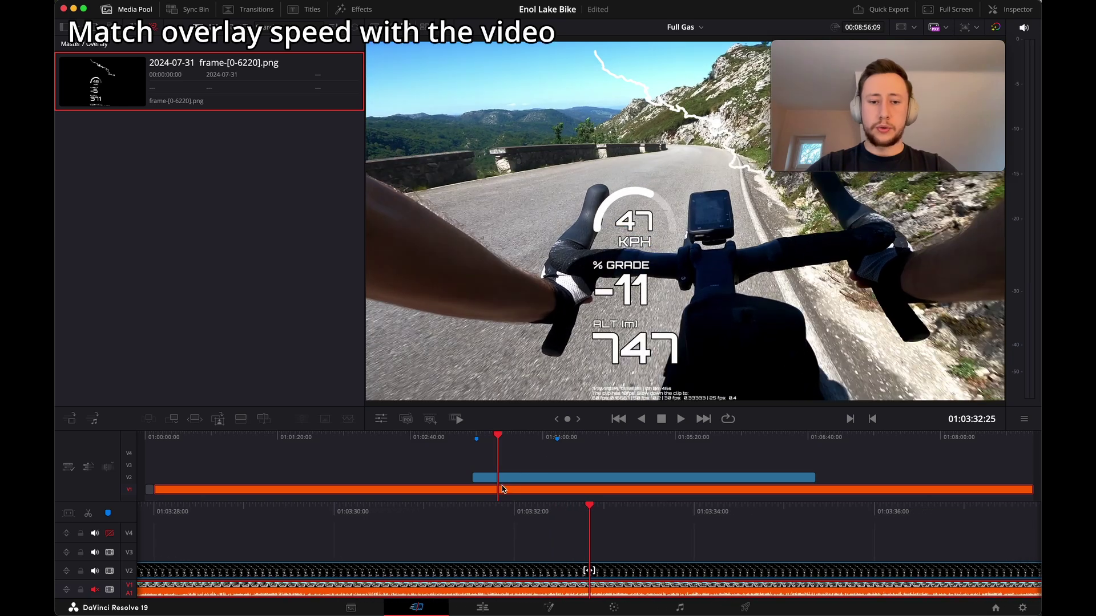
drag(498, 439, 479, 438)
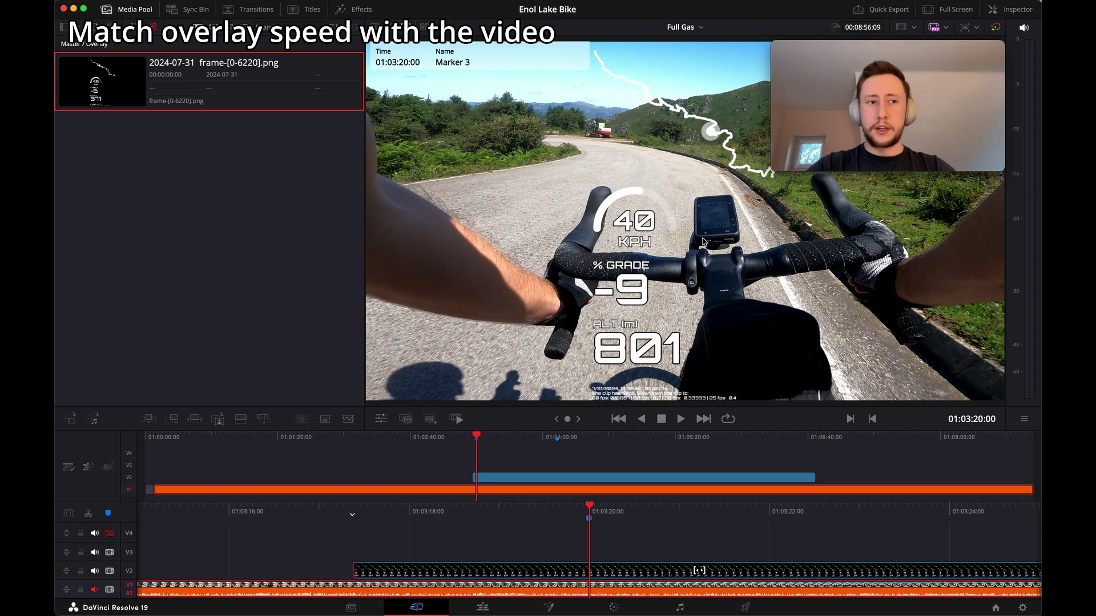
click(463, 608)
click(438, 607)
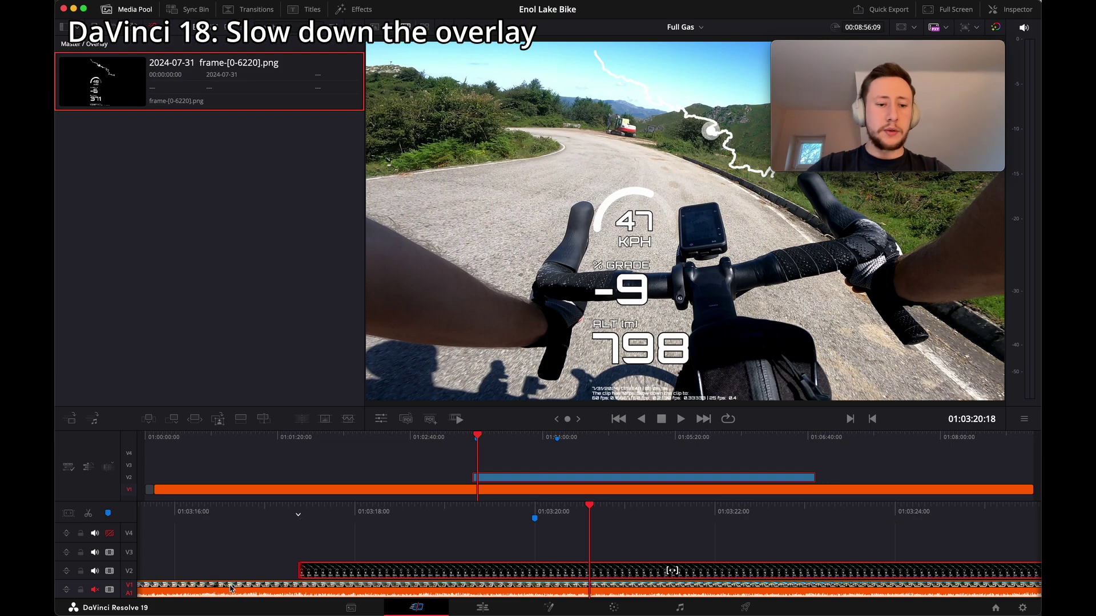
Set the V2 overlay clip's speed to 0.33333 using Change Speed.
click(230, 588)
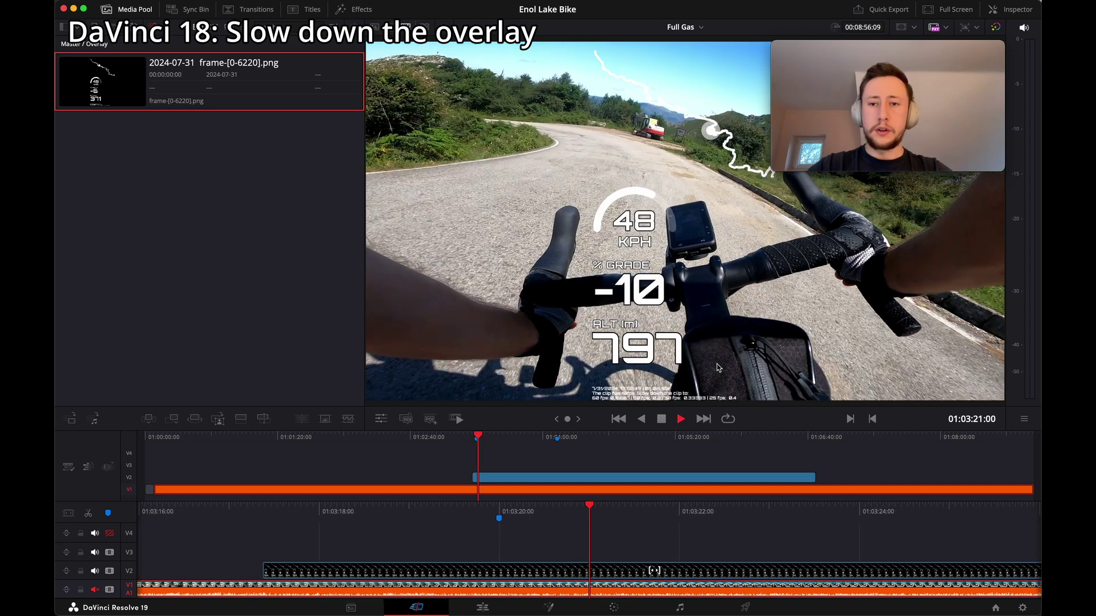
click(527, 481)
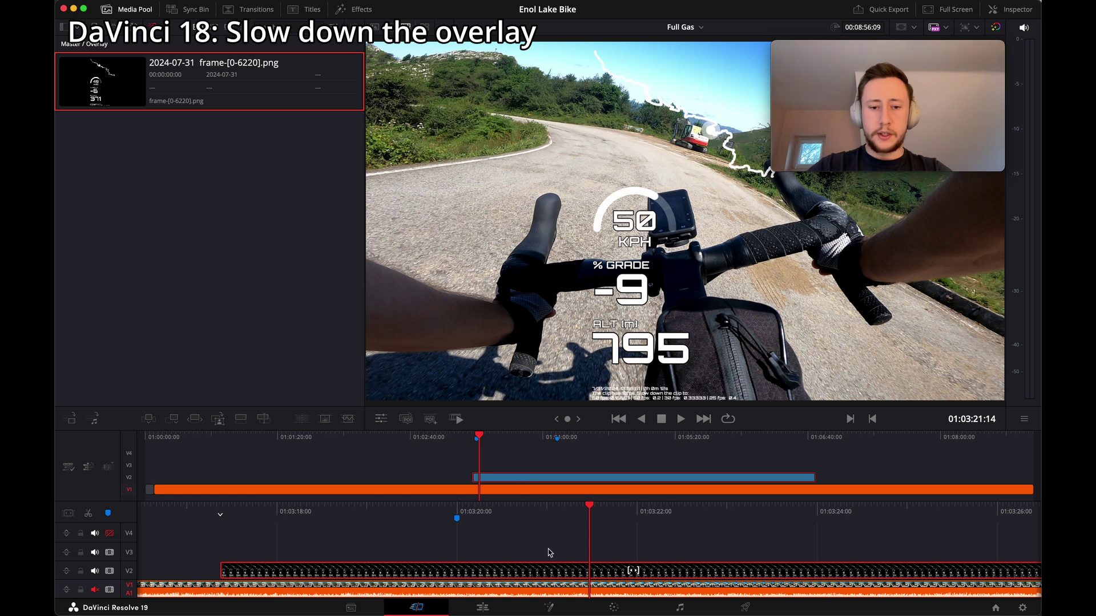
right_click(550, 572)
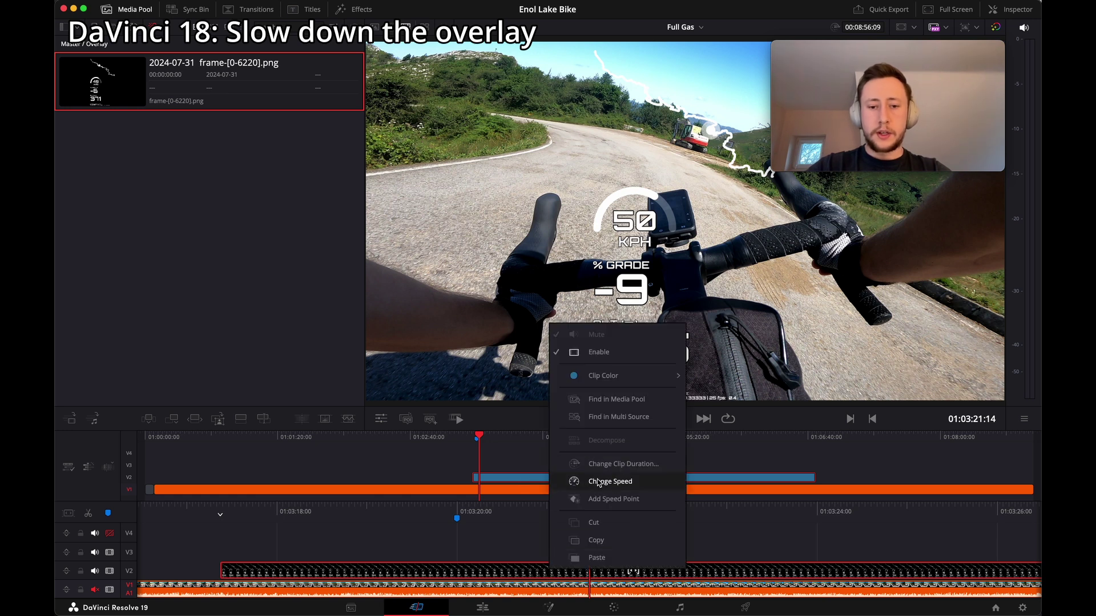
click(598, 483)
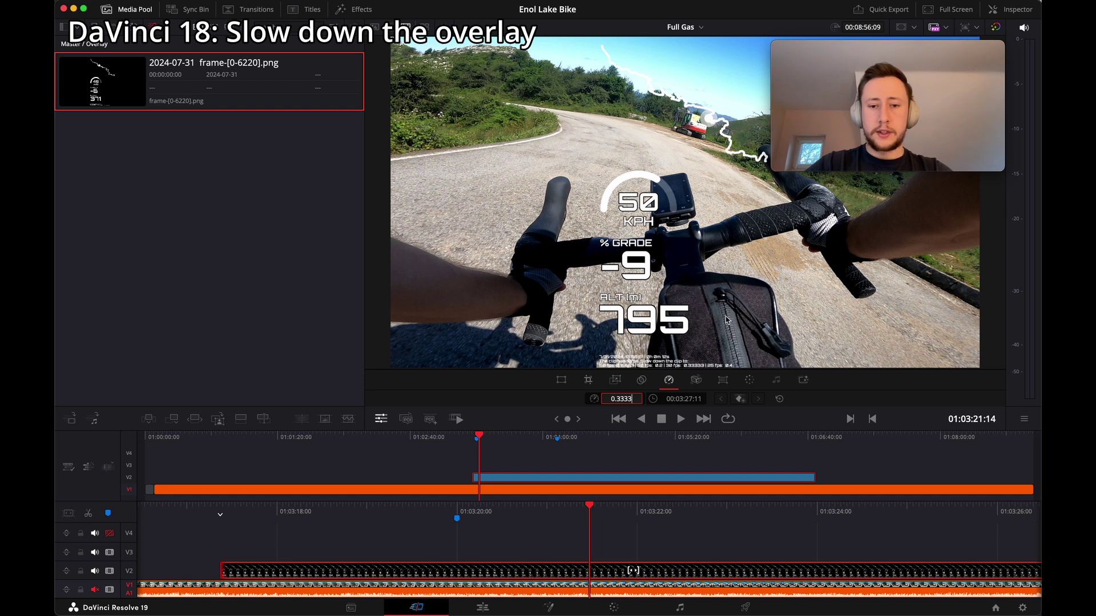
key(Return)
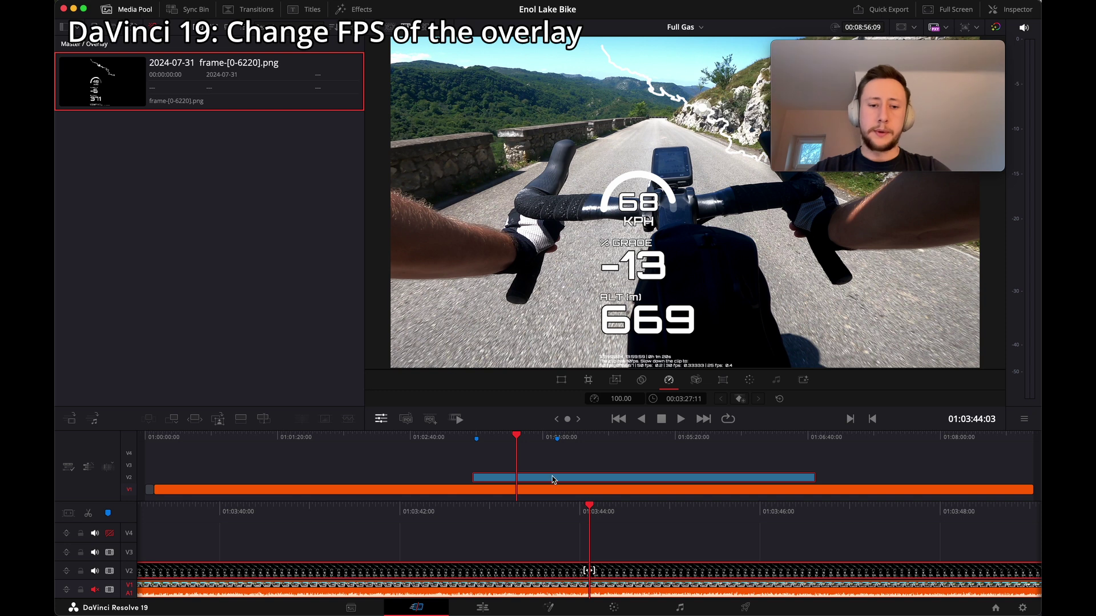
Retime the overlay PNG sequence to a custom 10 fps video frame rate and play it back.
right_click(223, 96)
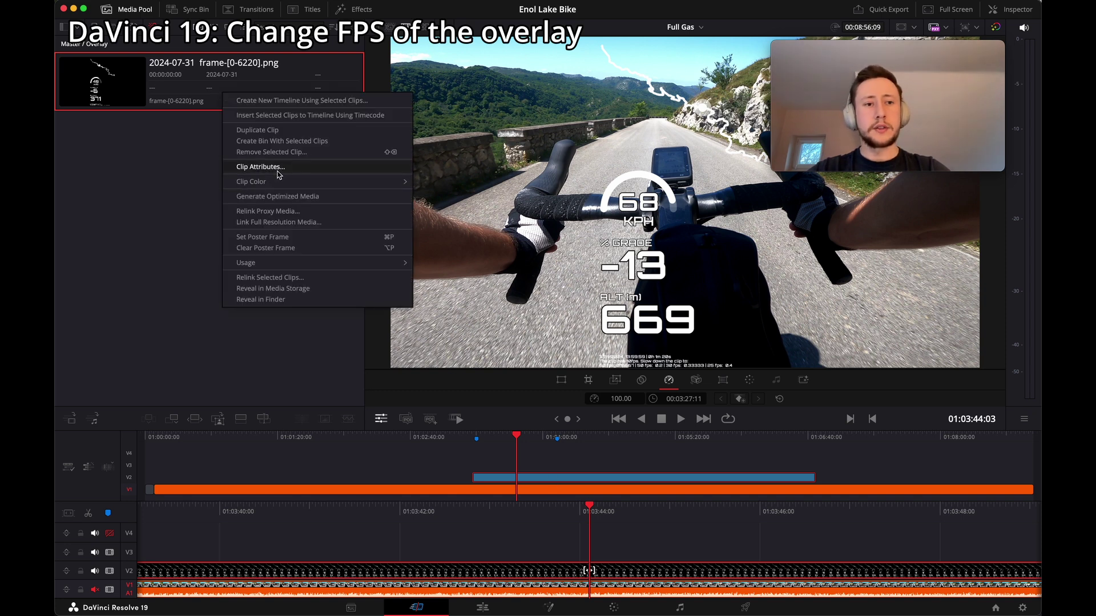
click(259, 169)
click(515, 153)
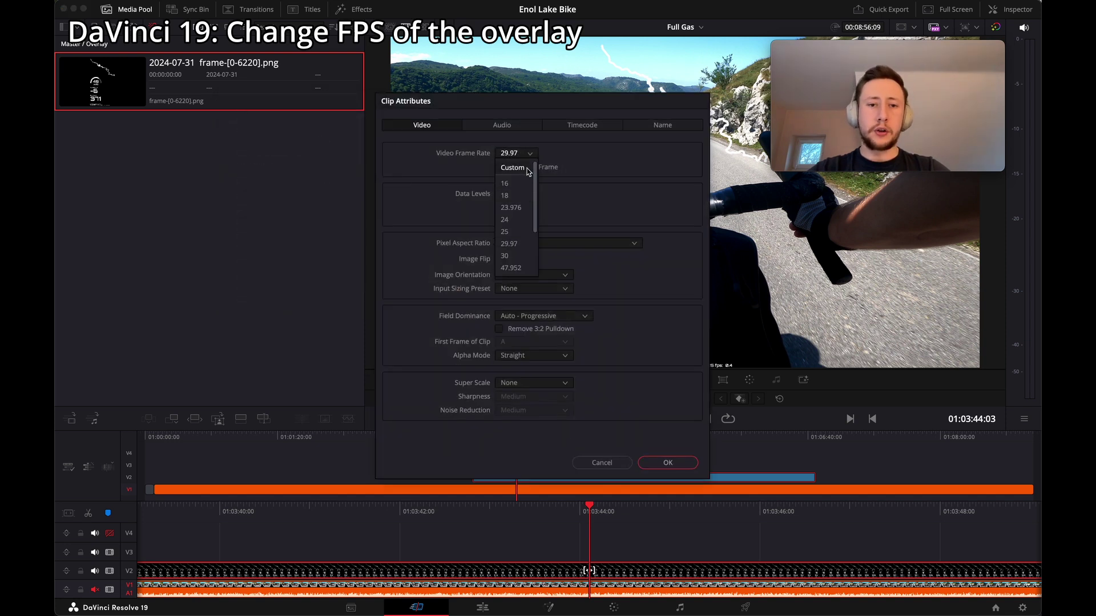
click(526, 167)
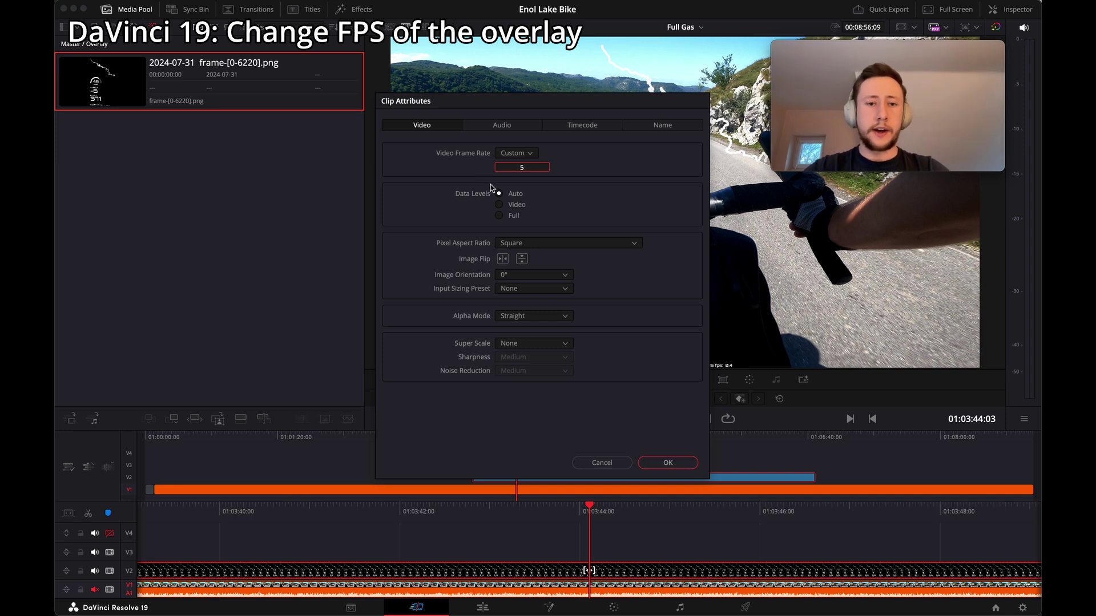
text(10)
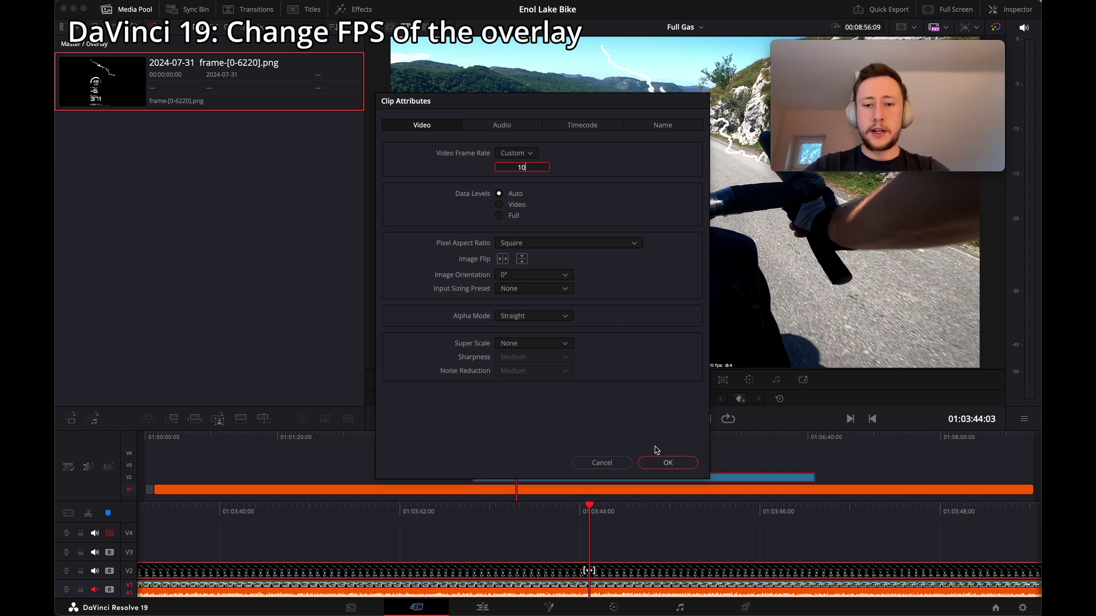
click(662, 464)
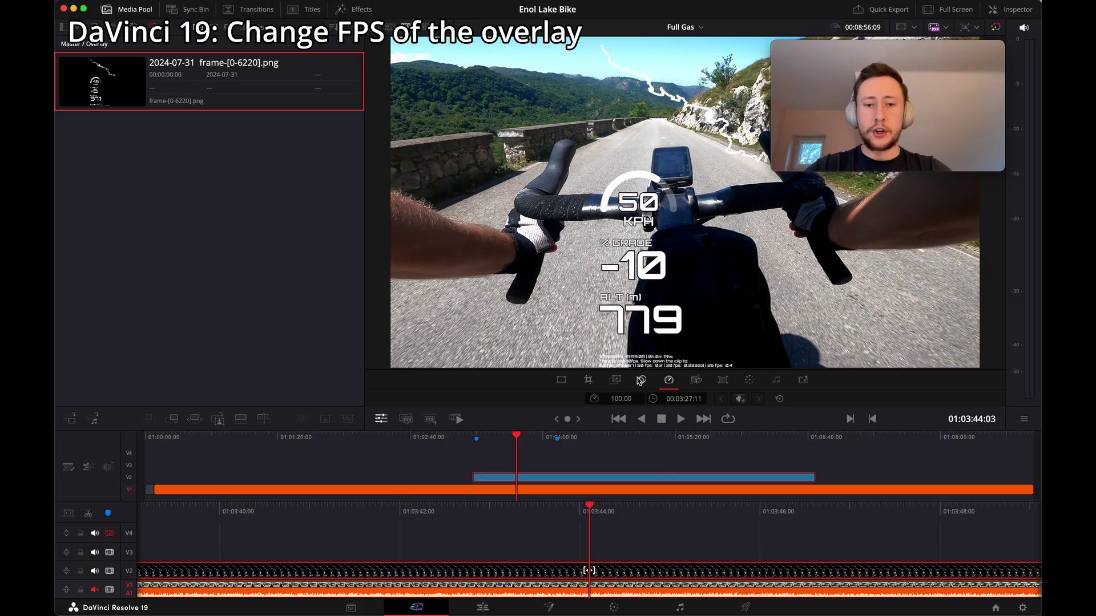
key(space)
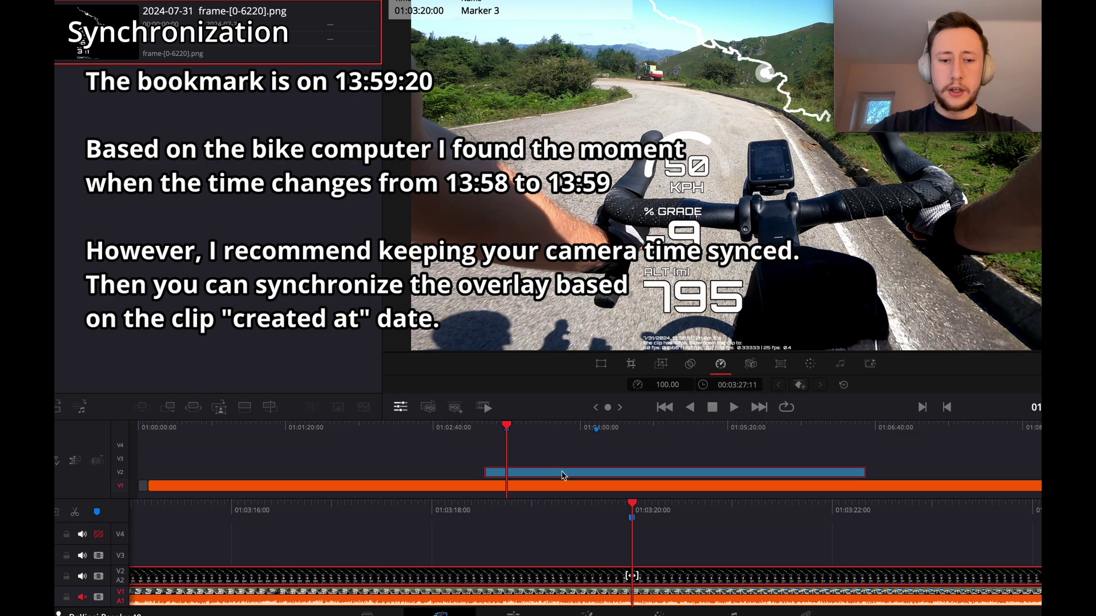
Slide the V2 overlay clip about 20 s earlier to the bookmark and play to check sync.
drag(562, 475, 496, 422)
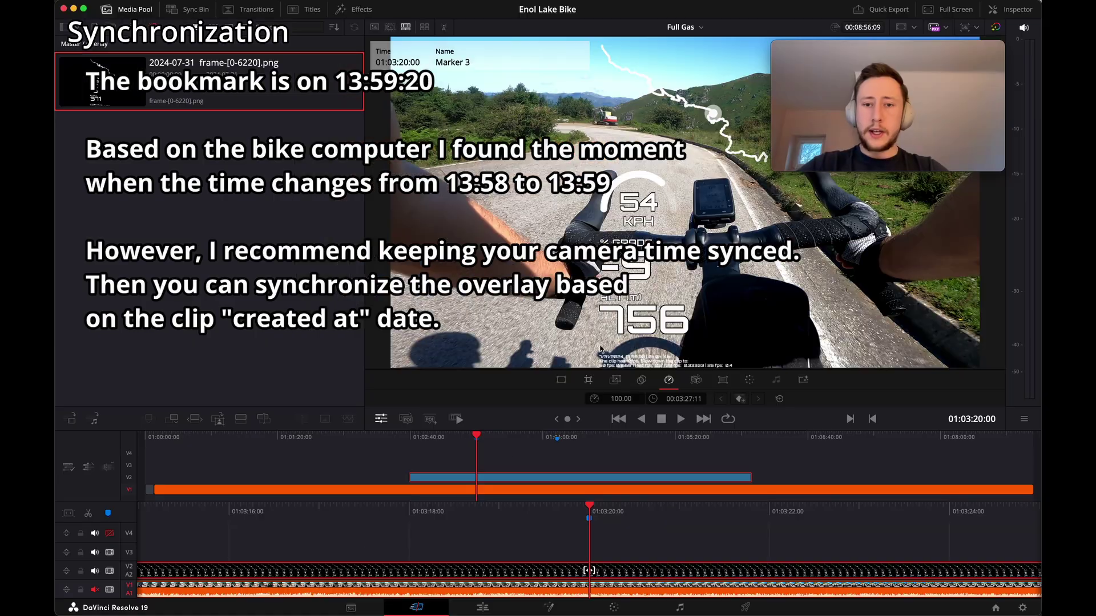
key(space)
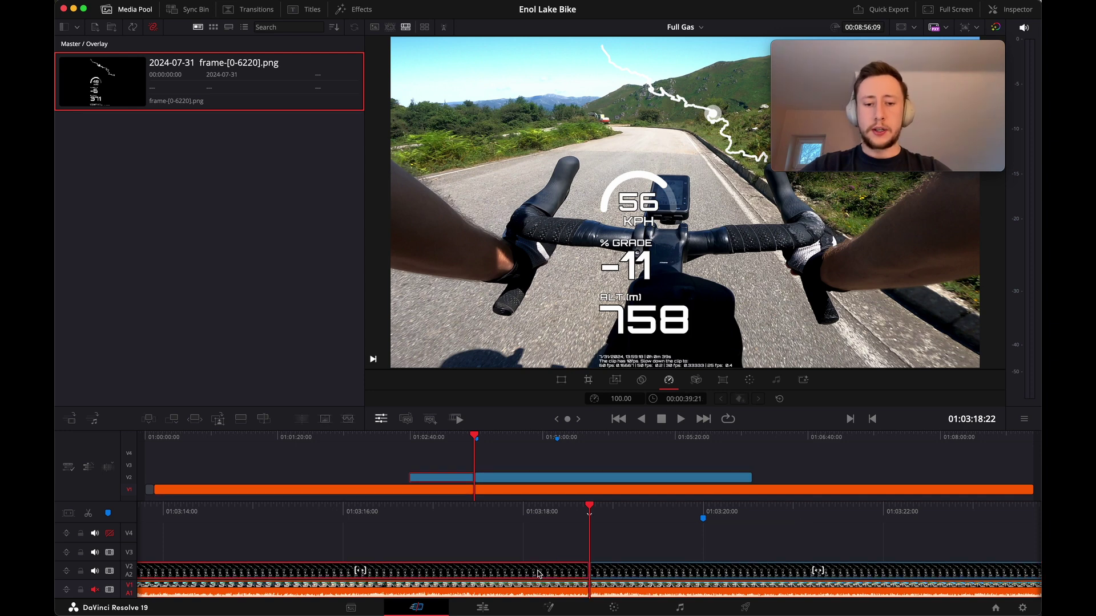
Trim the overlay to start at the playhead, nudge it left to Position X -134, and expand Cropping.
key(shift+[)
key(shift+[)
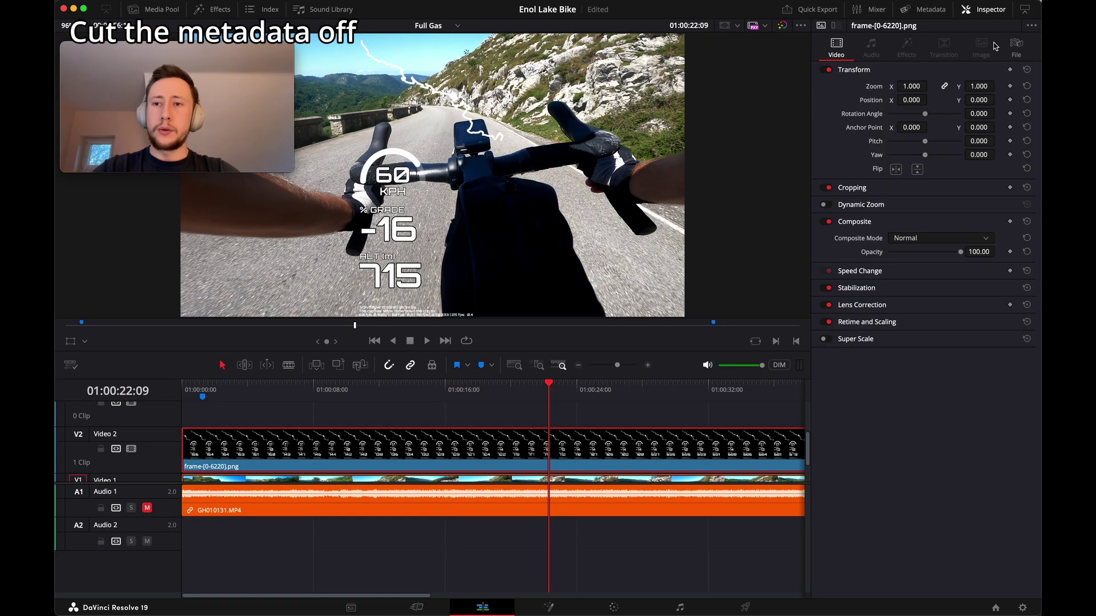
drag(911, 102, 911, 102)
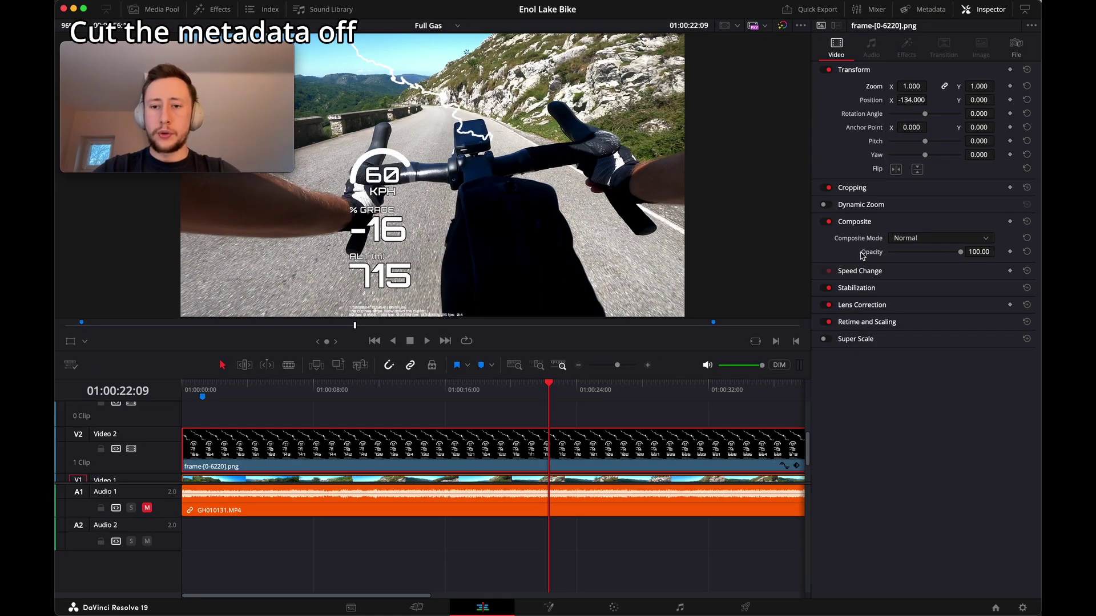
click(853, 188)
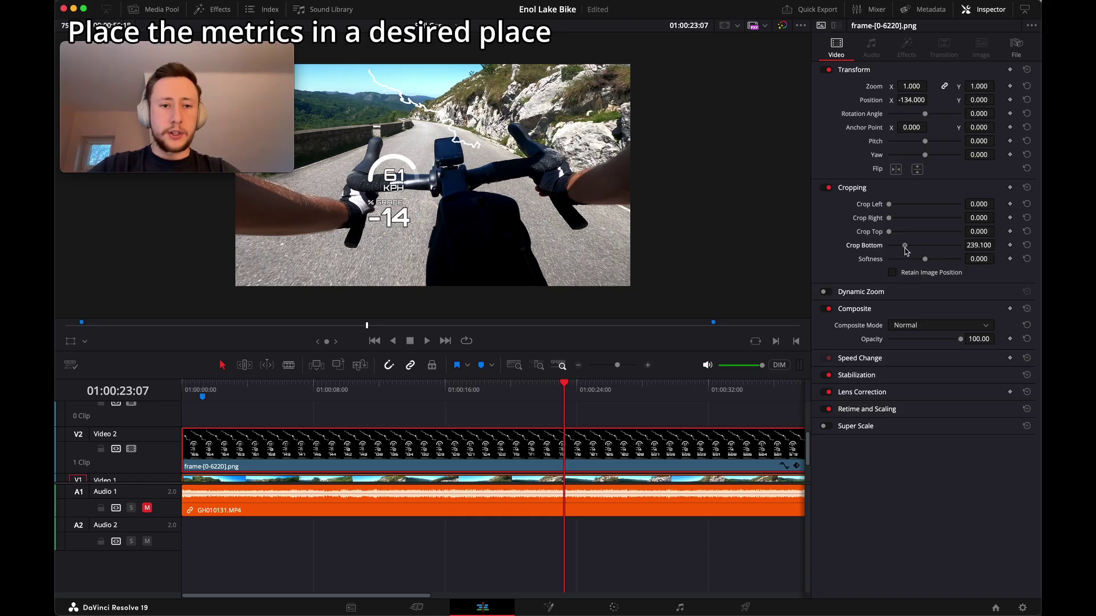
Crop the overlay 643.1 from the bottom, zoom to 0.96, and place it at -2278 / -616.
drag(923, 251, 934, 251)
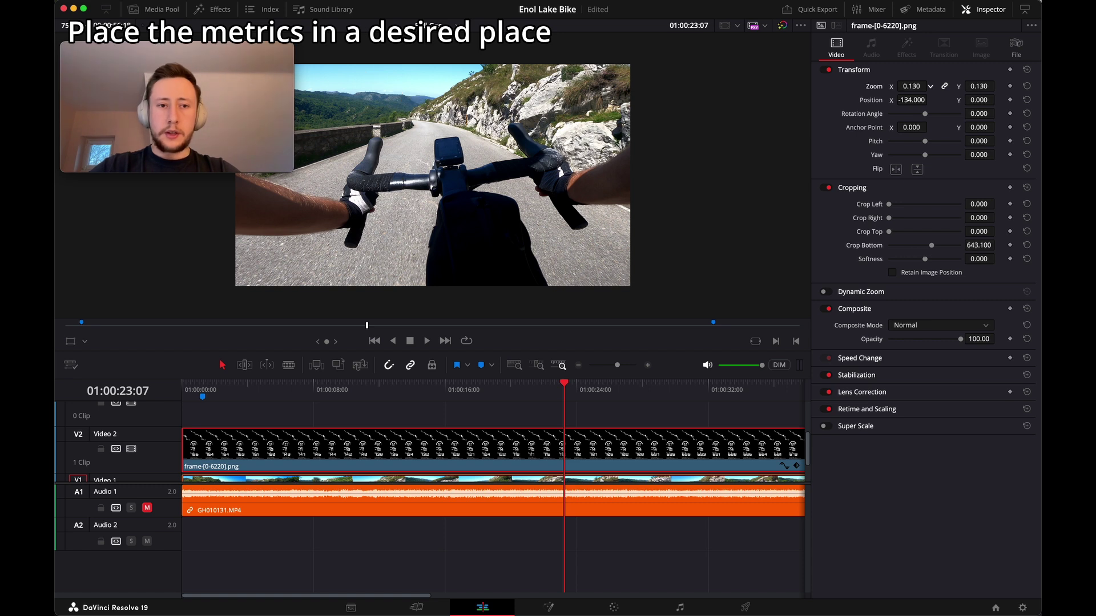
drag(912, 86, 548, 300)
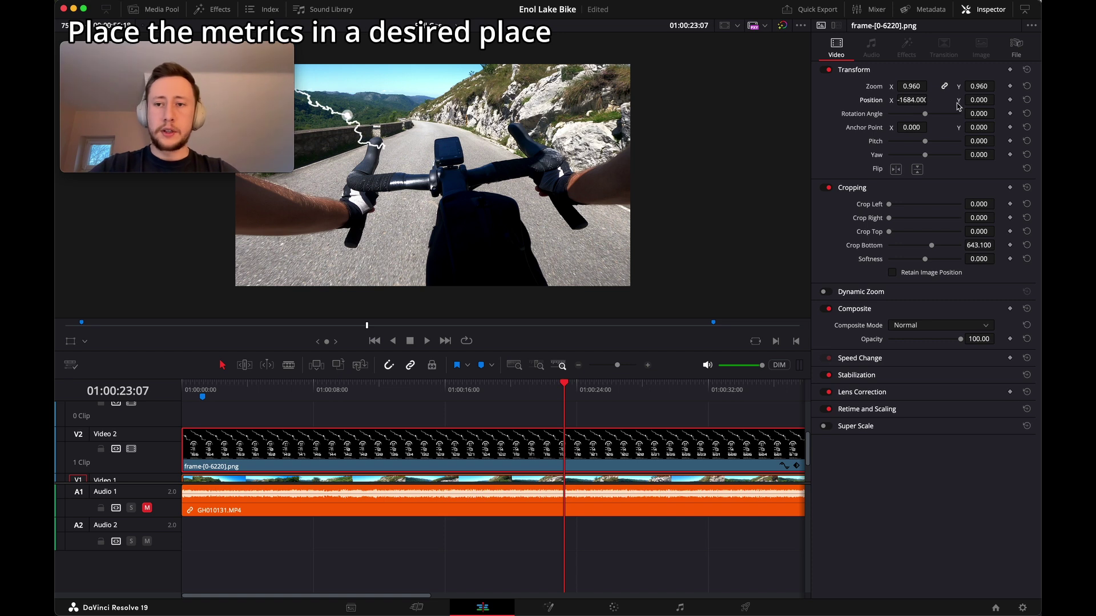
drag(979, 99, 930, 100)
key(space)
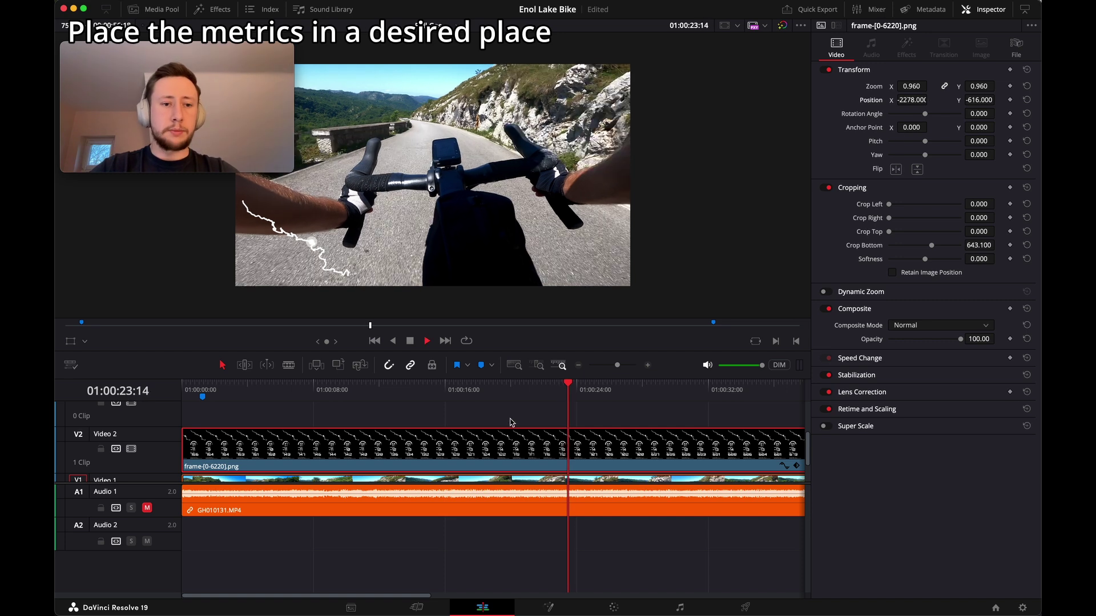
scroll(369, 454, up, 1)
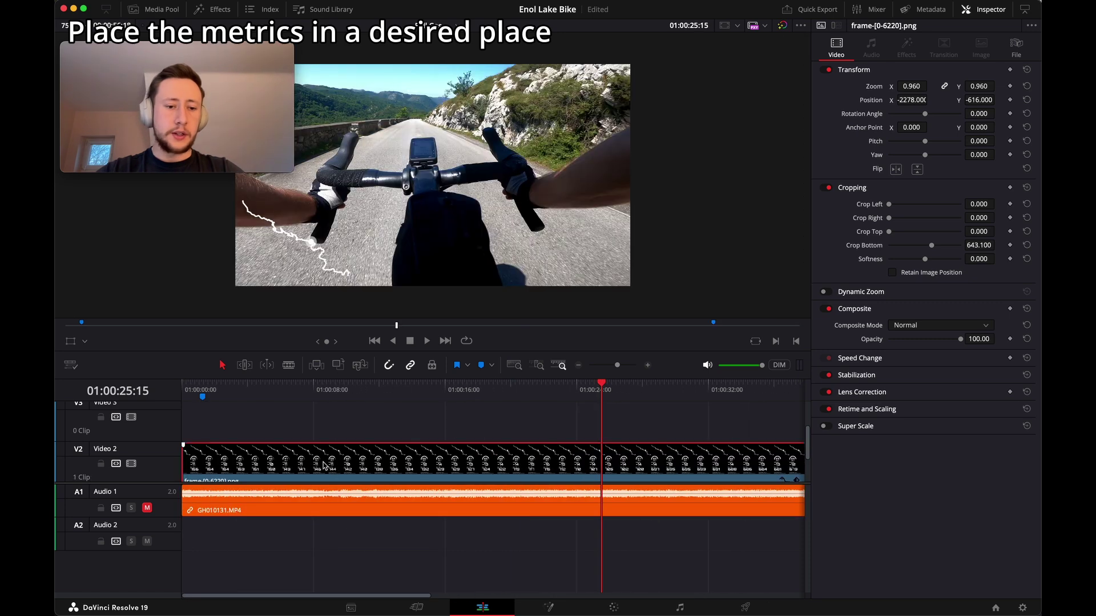
Duplicate the overlay onto V3 and V4, position the metrics copy at right, and switch to Deliver.
drag(323, 465, 360, 434)
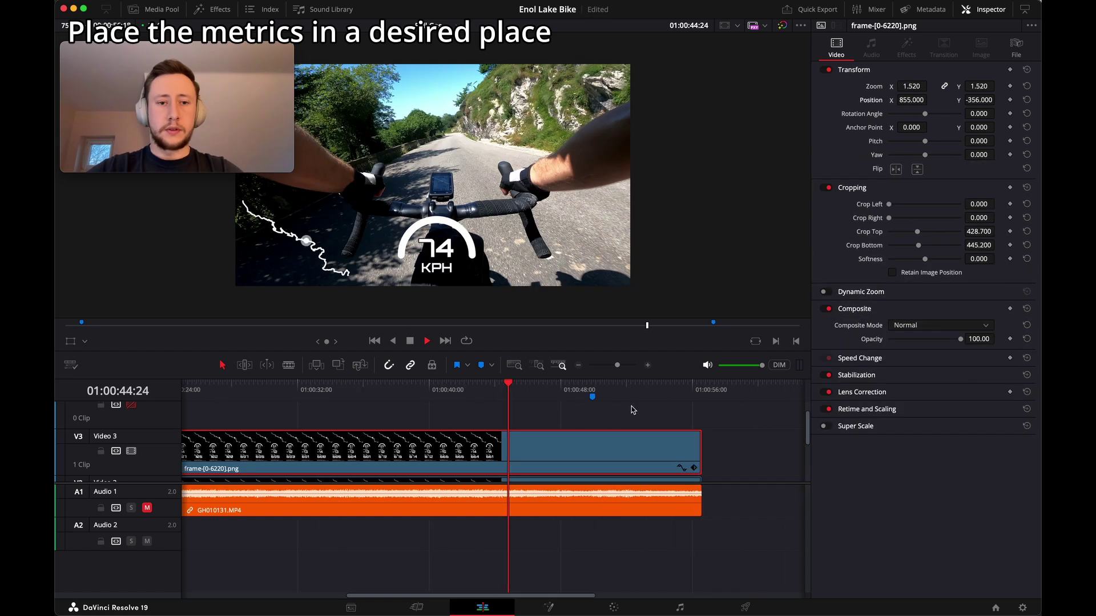
drag(553, 435, 553, 409)
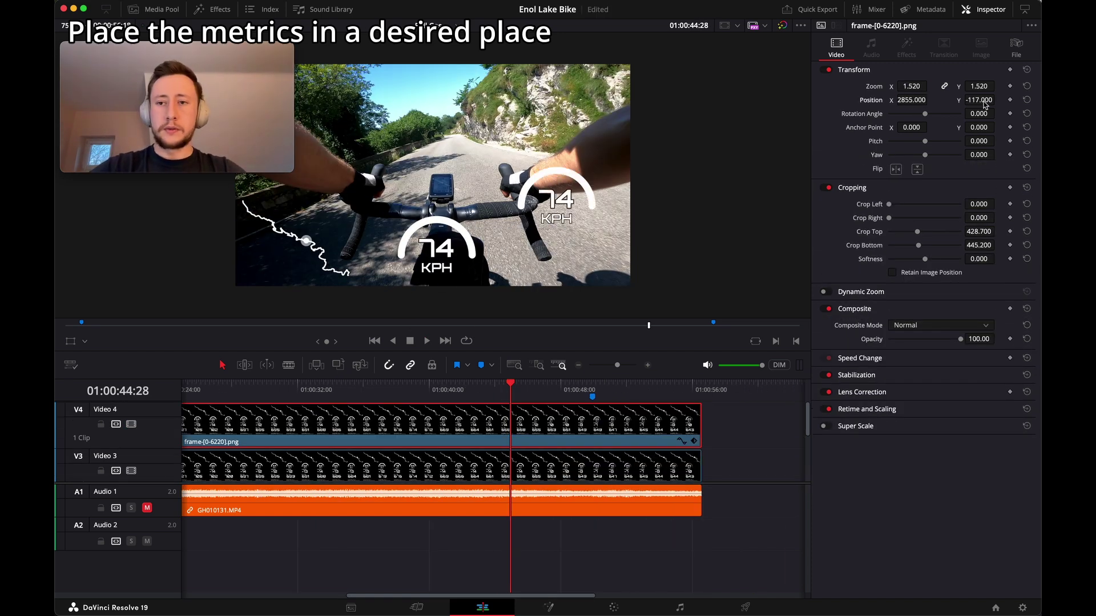
drag(918, 246, 895, 249)
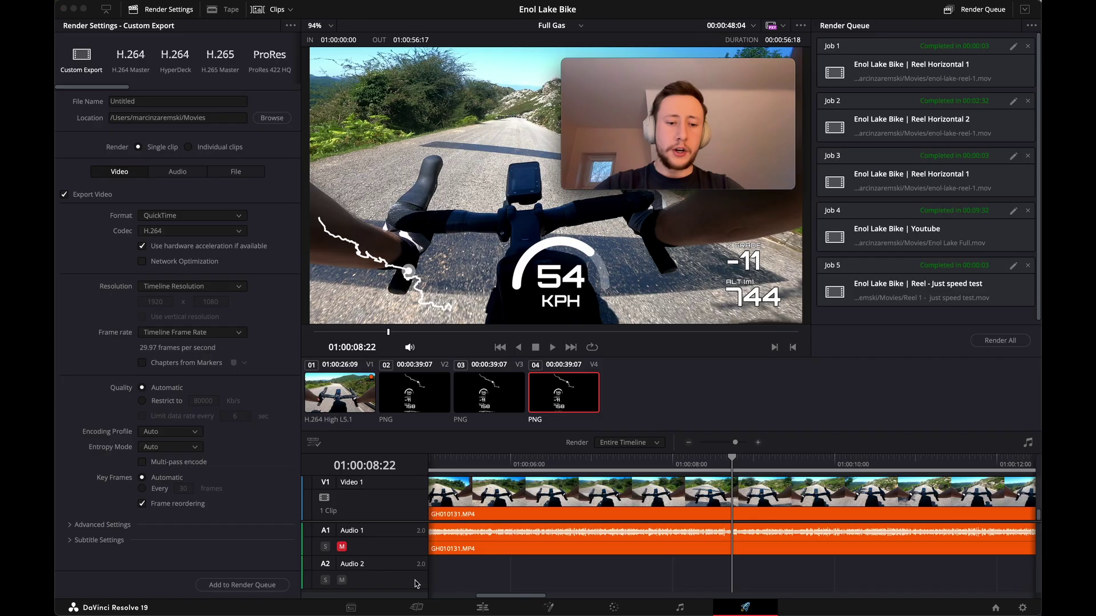
click(415, 607)
click(746, 607)
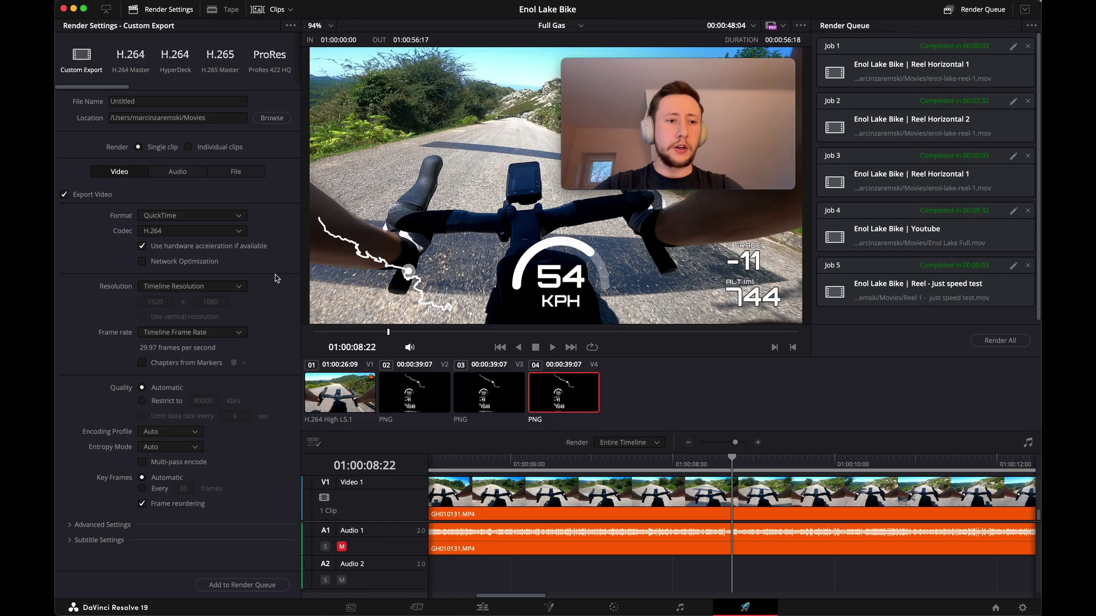